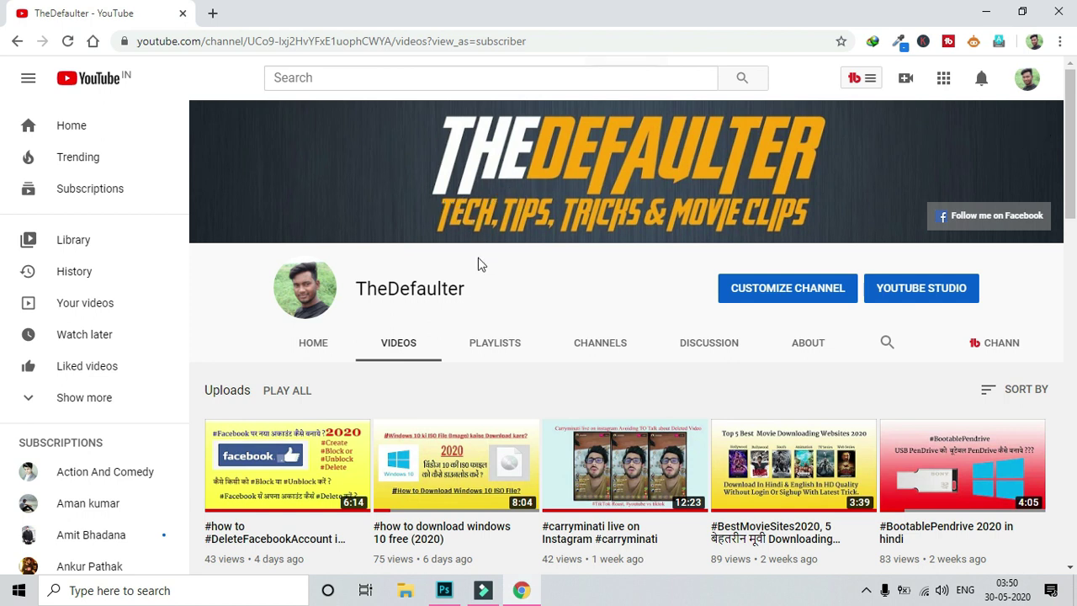
Switch from the YouTube channel's Videos page in Chrome to Photoshop
click(446, 591)
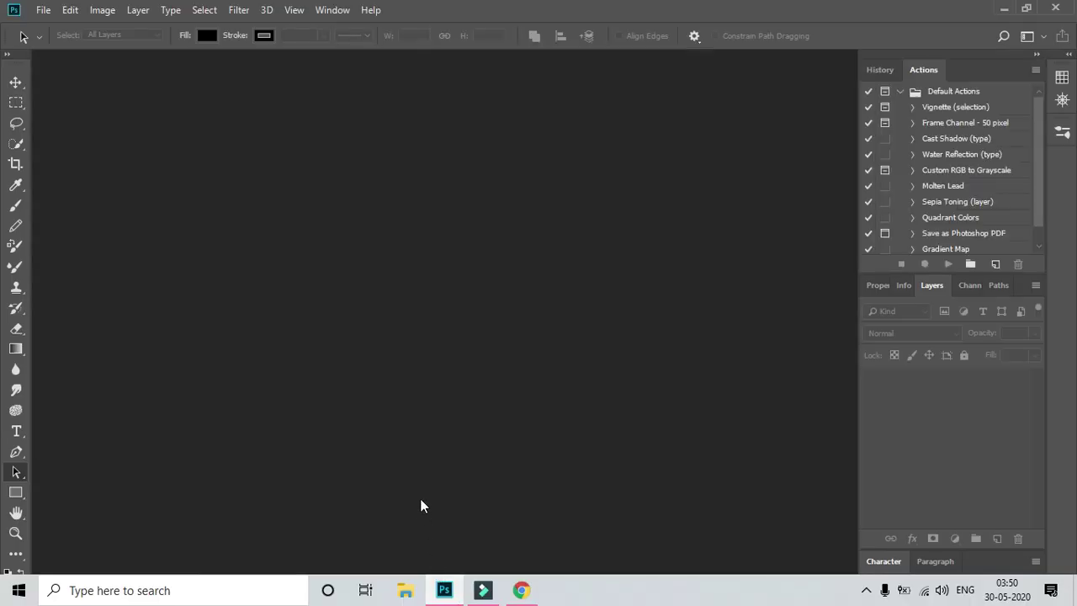
Create Untitled-1, a white 1920 × 1080 px, 72 ppi document from the Film & Video HDTV 1080p preset
click(42, 10)
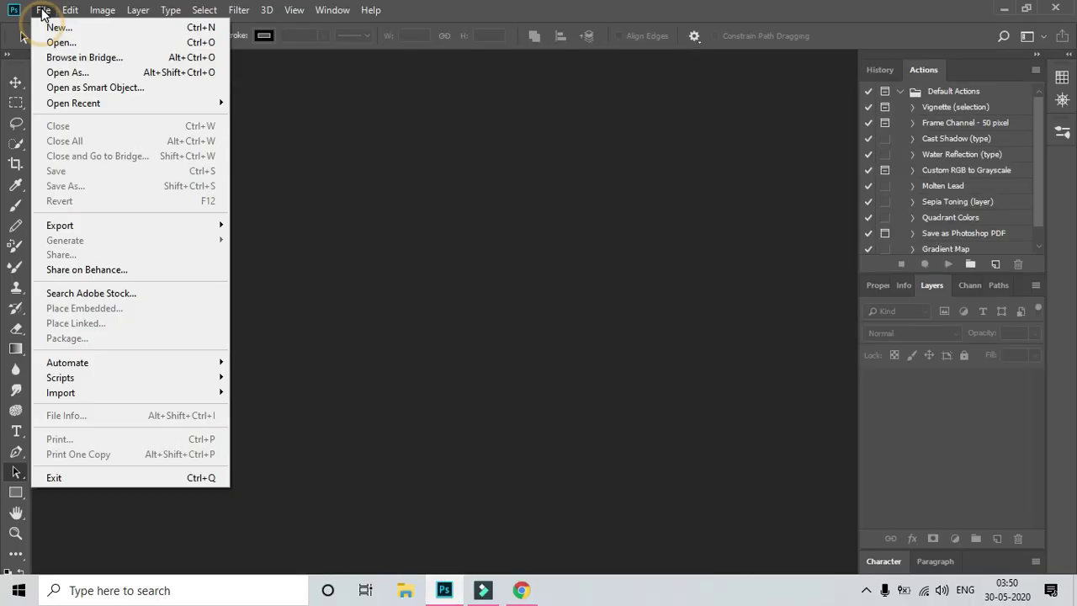
click(51, 28)
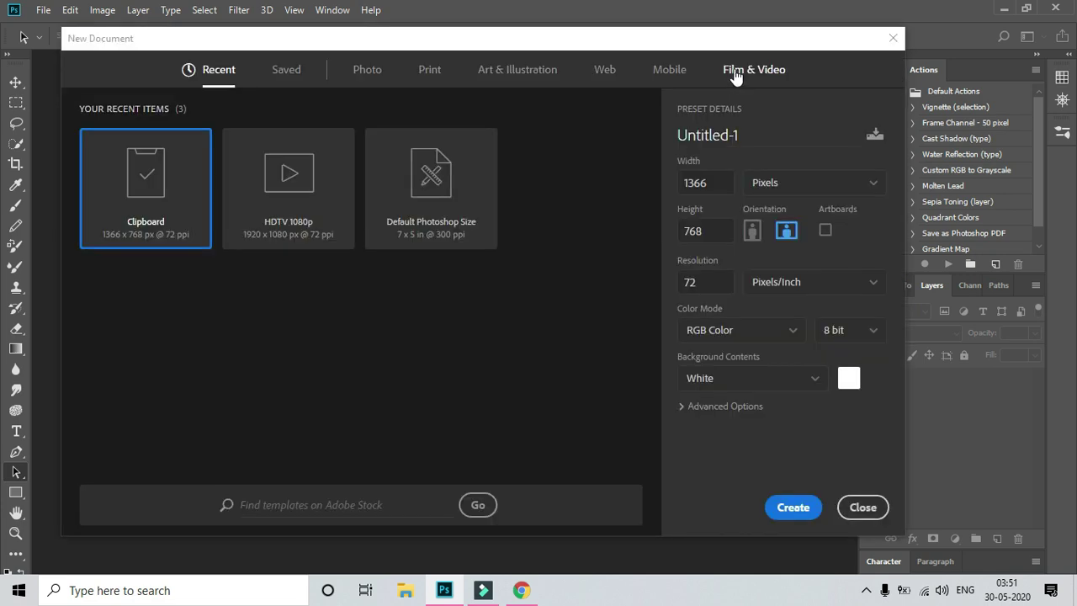
click(745, 71)
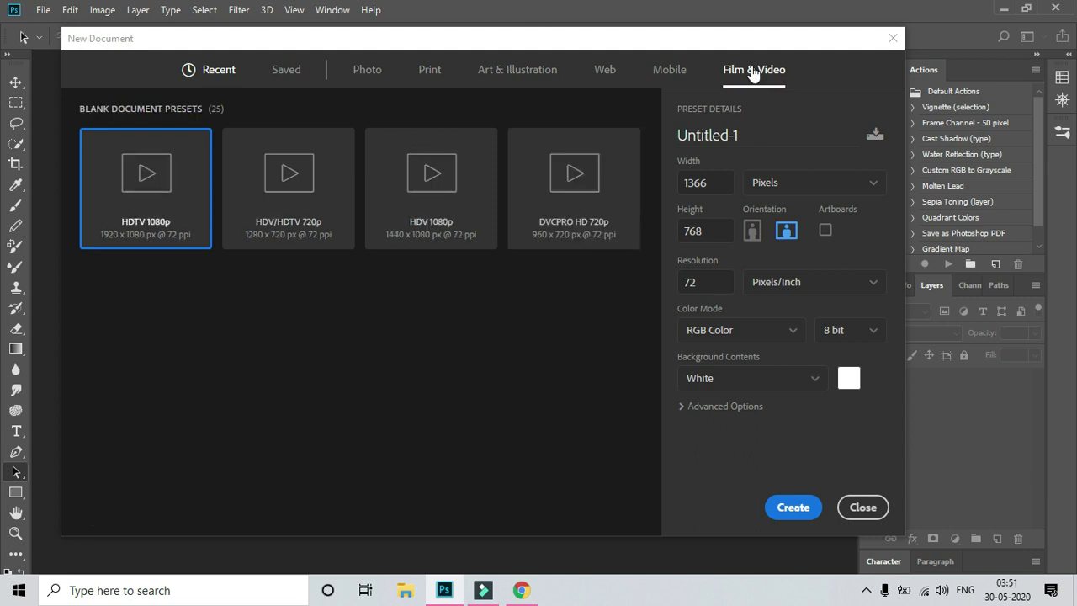
click(143, 205)
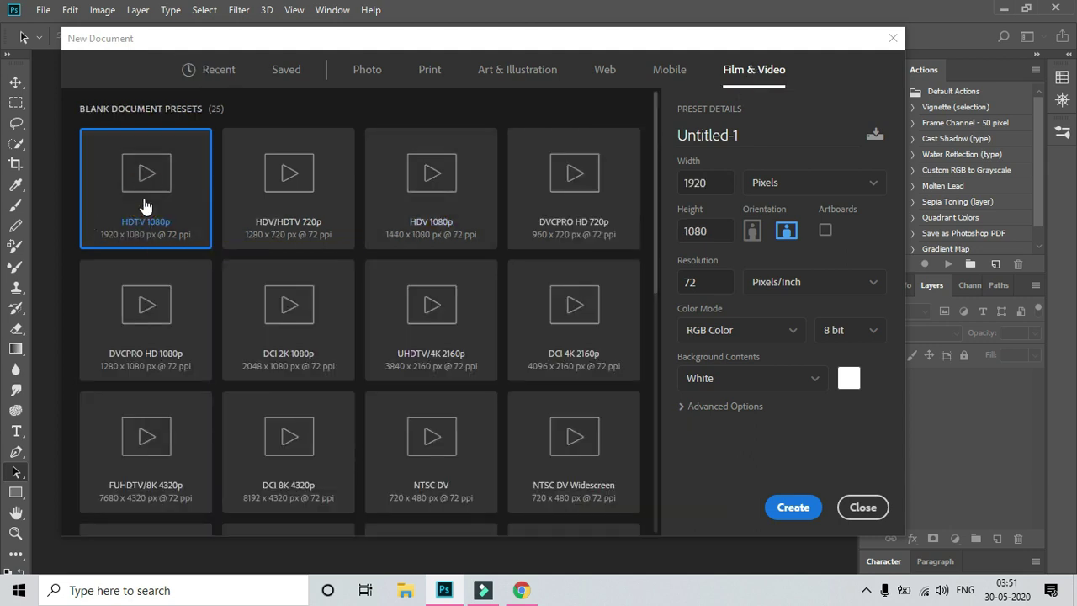
click(712, 182)
double_click(711, 182)
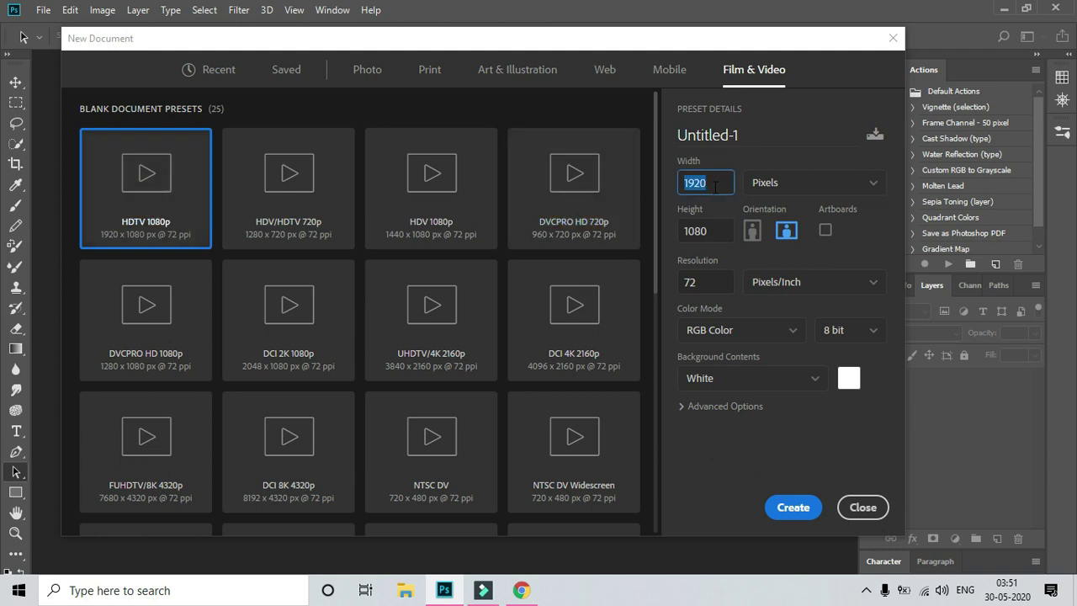
click(712, 184)
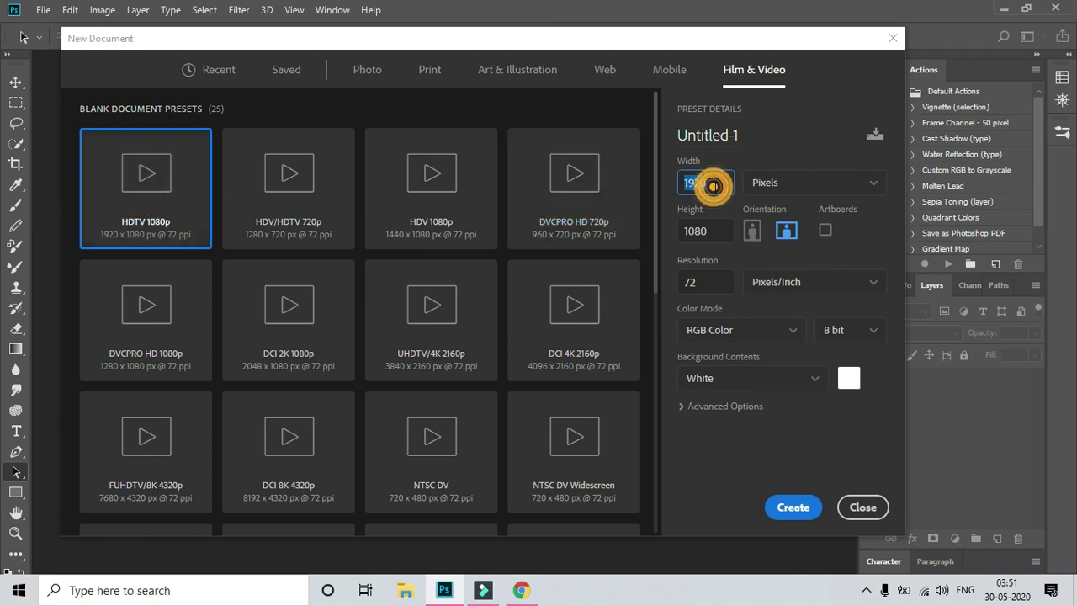
double_click(715, 232)
click(716, 233)
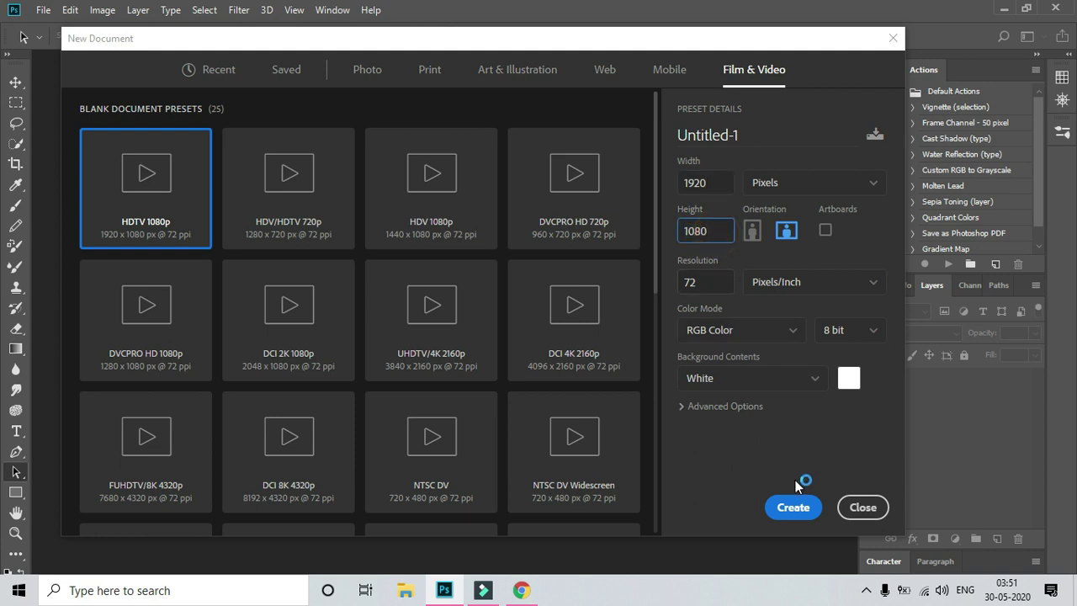
click(787, 508)
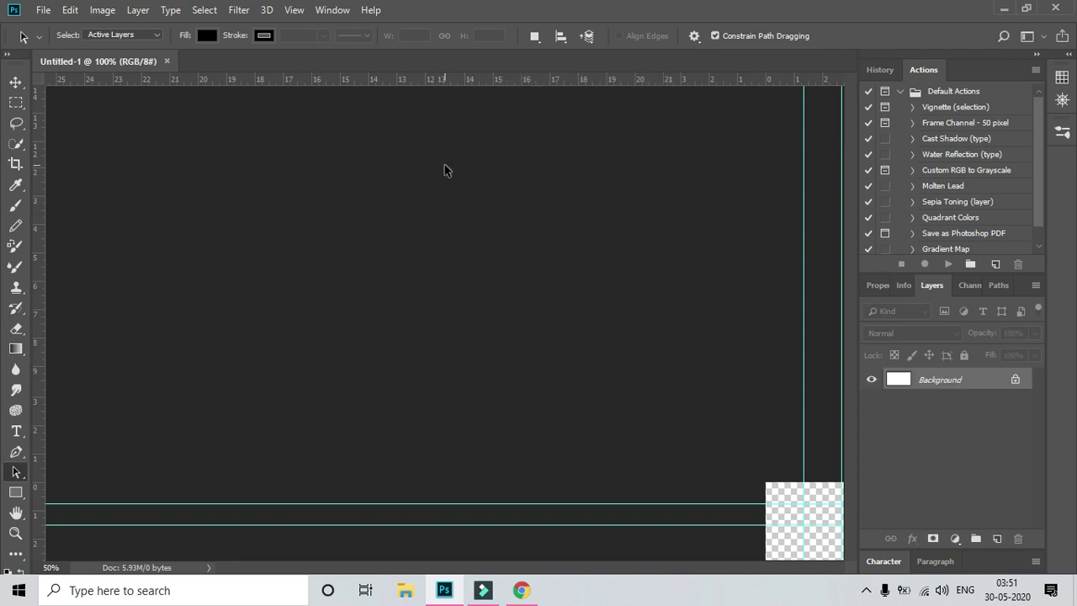
Hide the canvas guides via View > Extras and unlock the Background into Layer 0
click(290, 10)
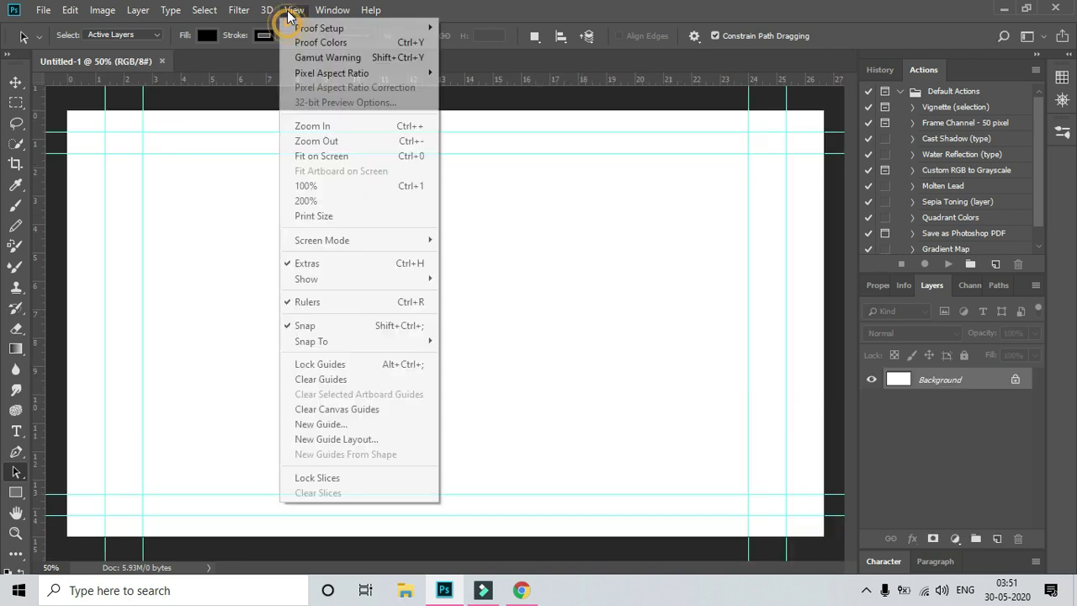
click(309, 263)
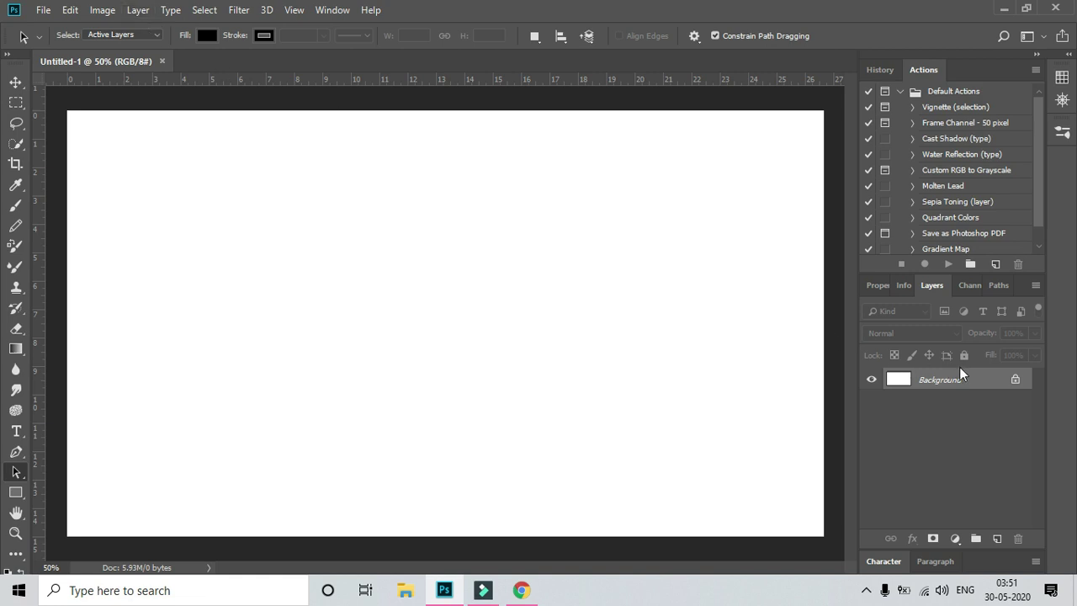
click(1016, 380)
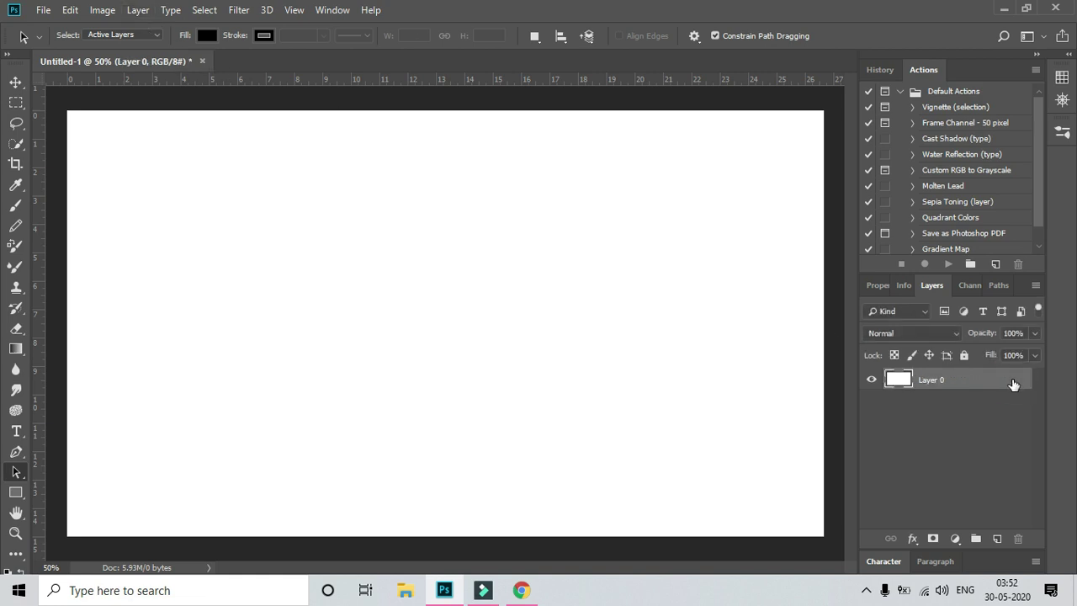
Add a Gradient Overlay to Layer 0 using a pure red #ff0000 to white gradient
click(136, 11)
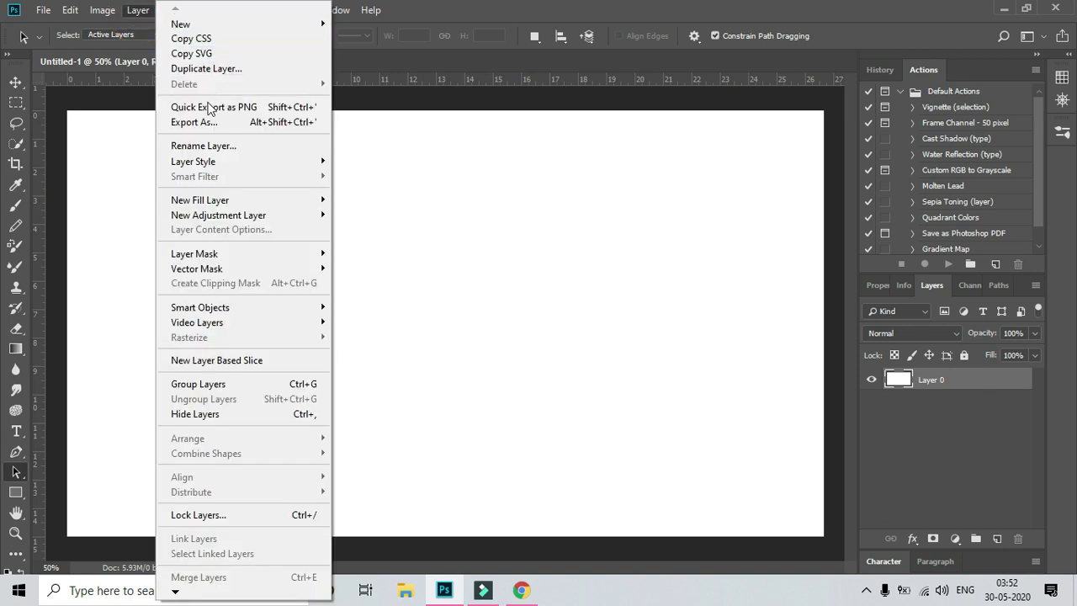
mouse_move(193, 161)
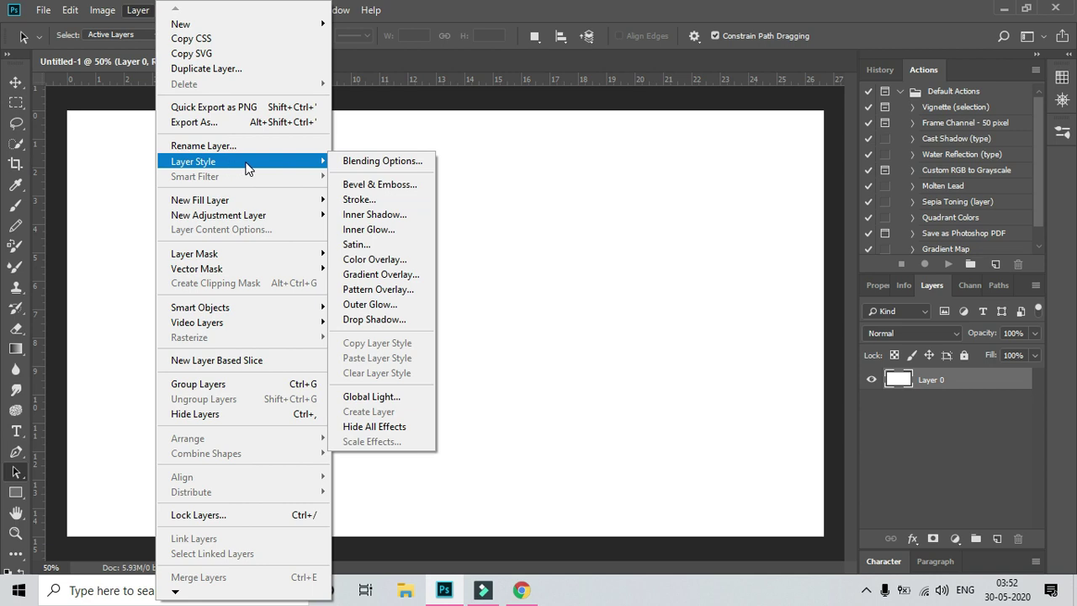
click(376, 276)
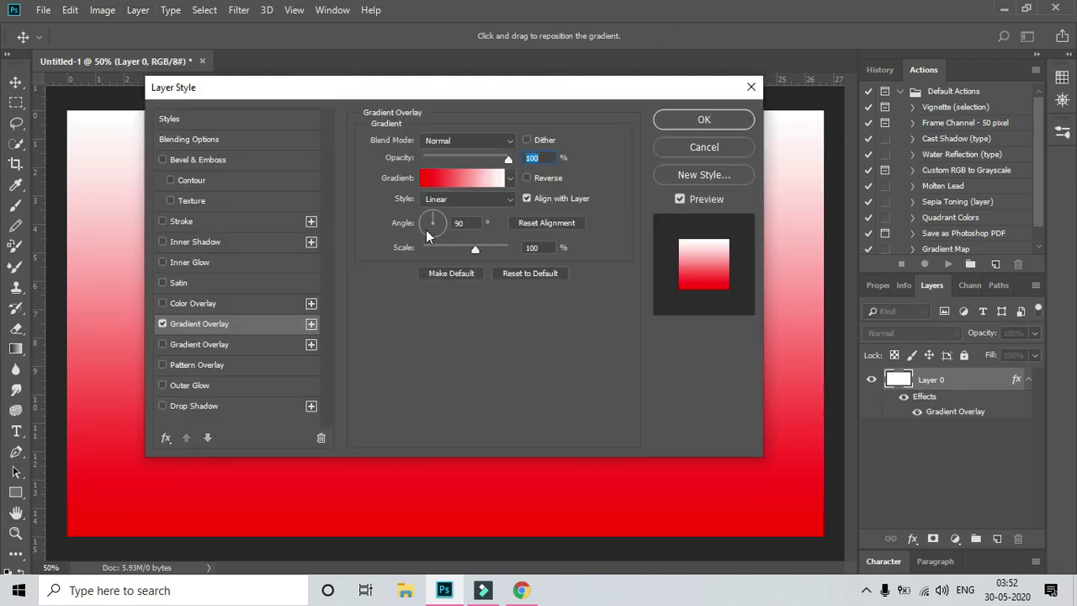
click(452, 179)
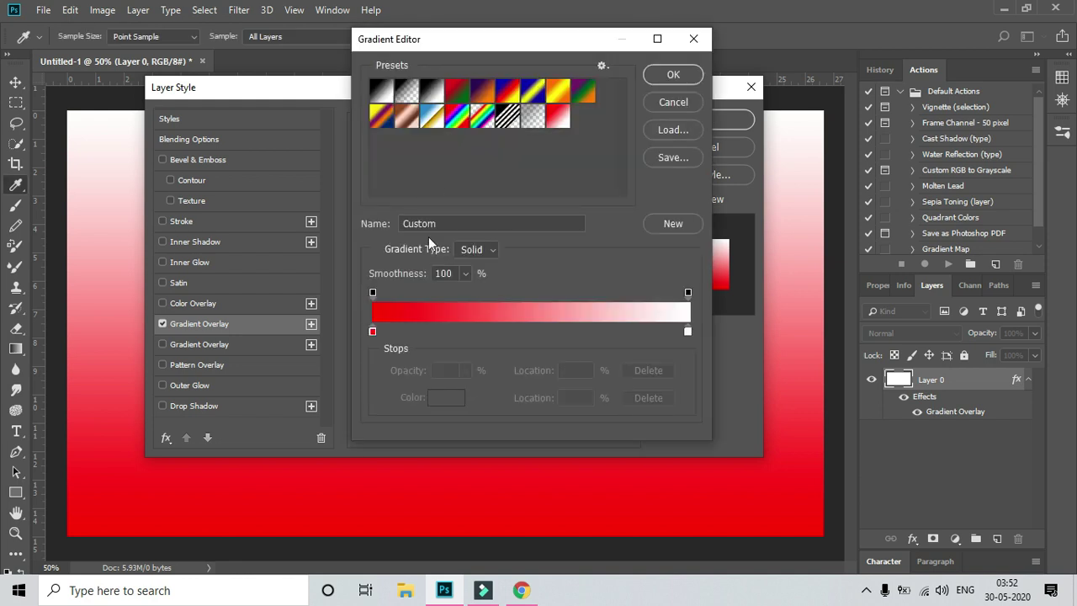
double_click(372, 333)
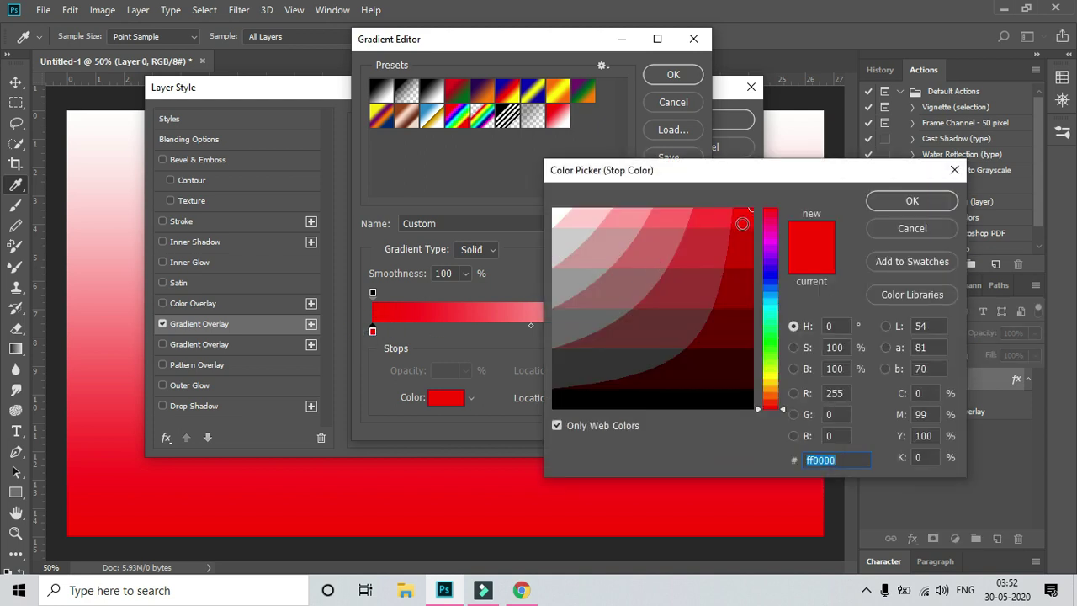
click(705, 219)
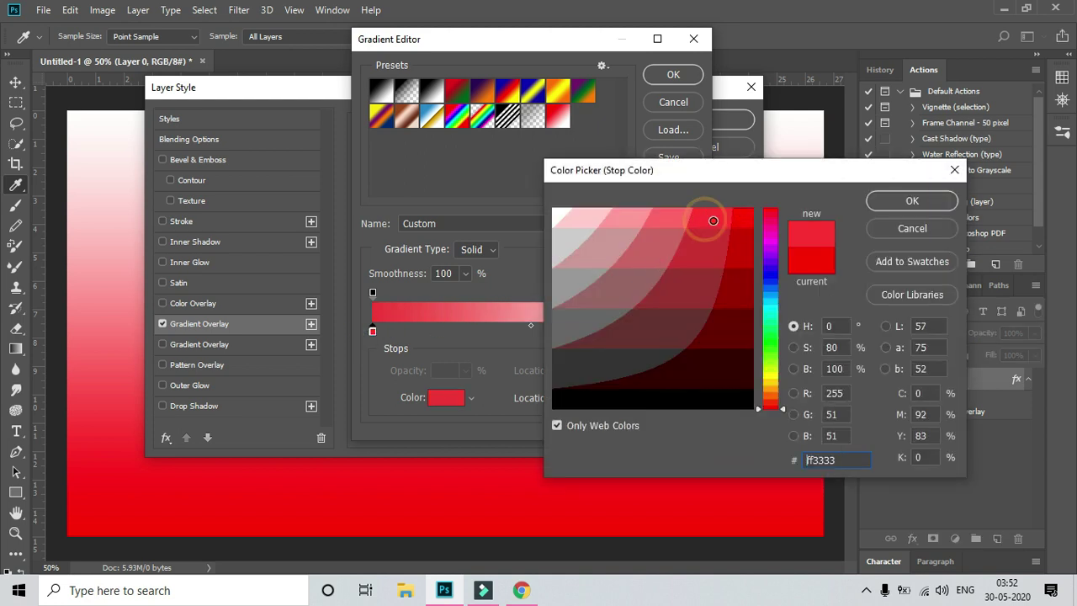
click(740, 220)
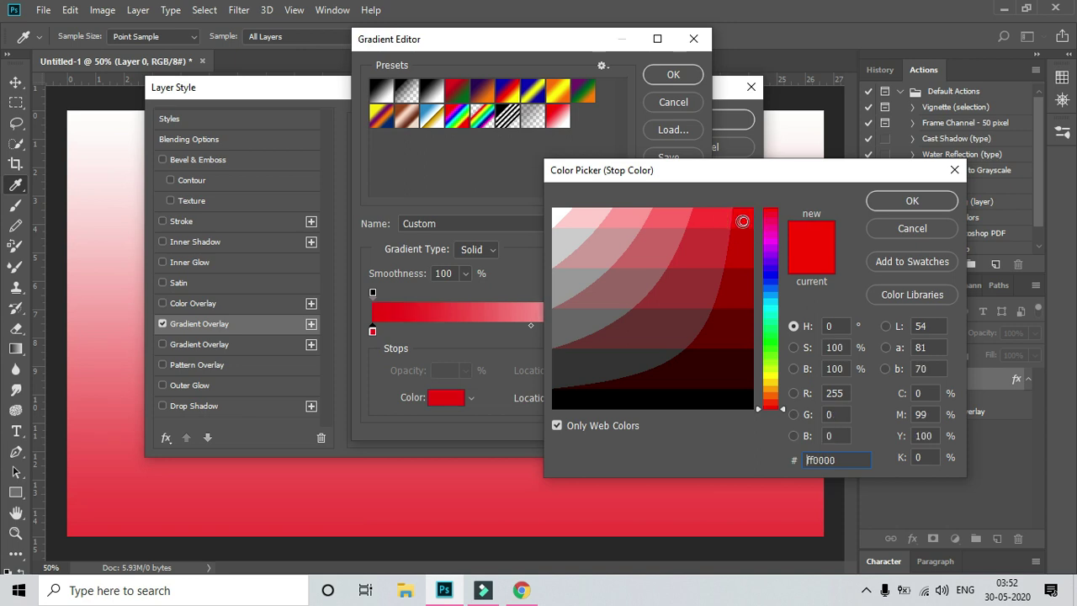
click(895, 199)
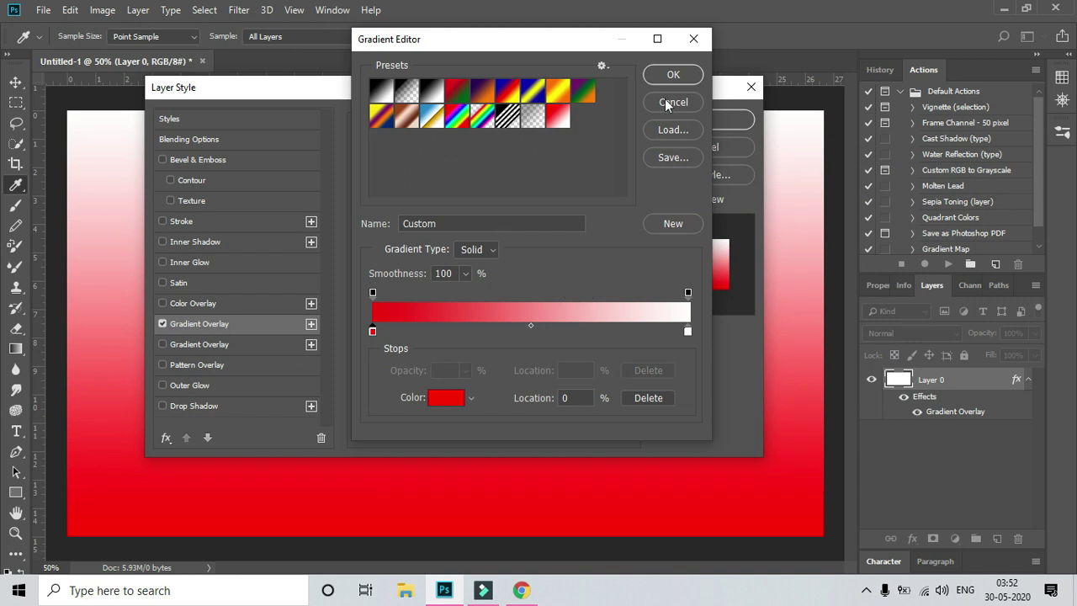
click(670, 75)
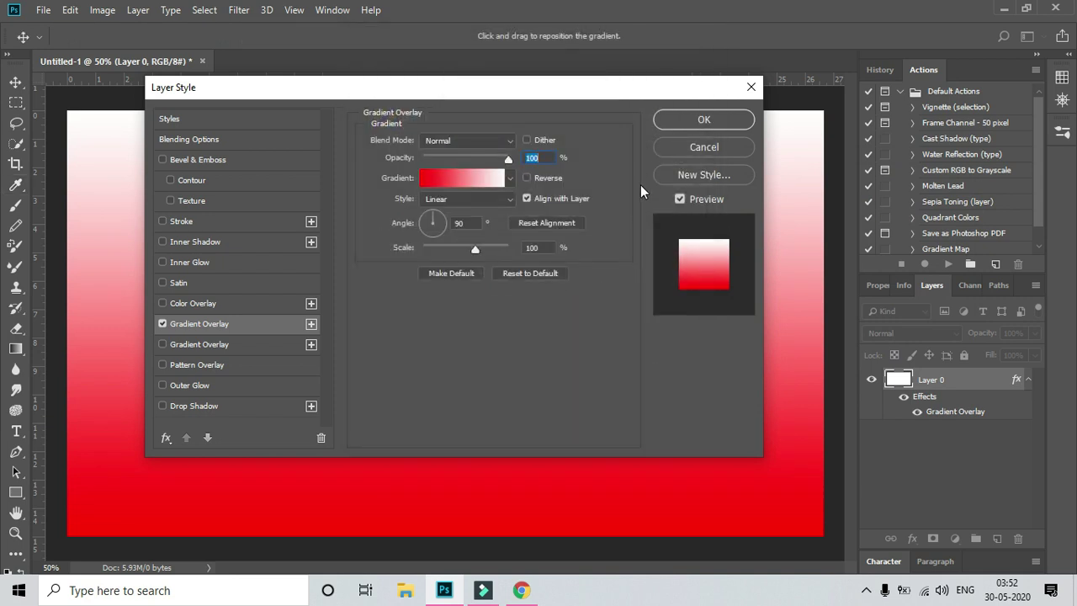
Keep the overlay at Normal blend and Linear style at 90°, then apply it
click(484, 143)
click(484, 142)
mouse_move(510, 160)
mouse_down()
mouse_move(479, 162)
mouse_move(515, 158)
mouse_up()
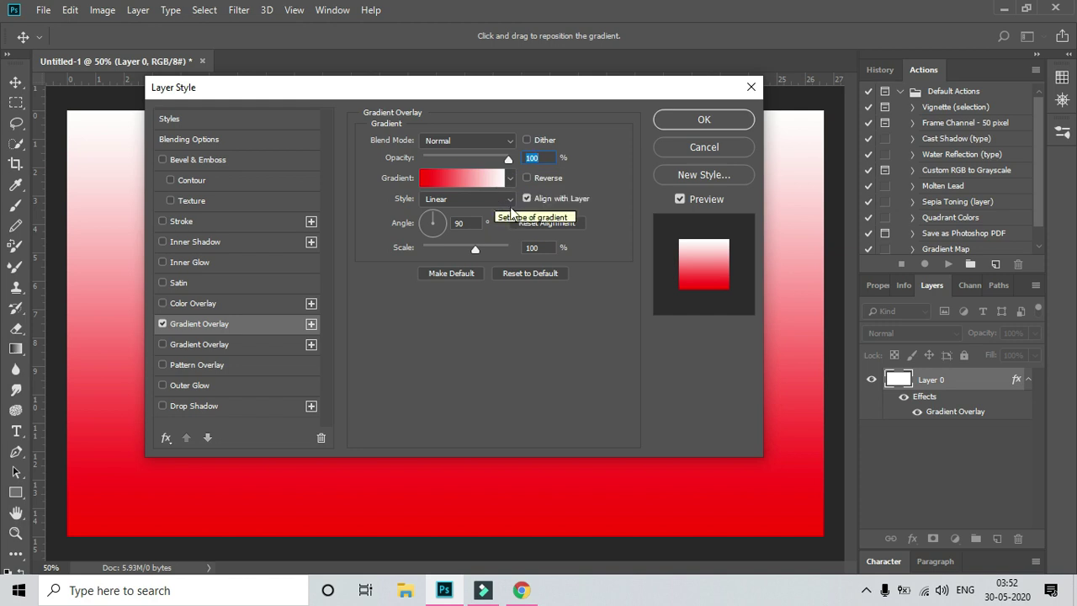
click(509, 200)
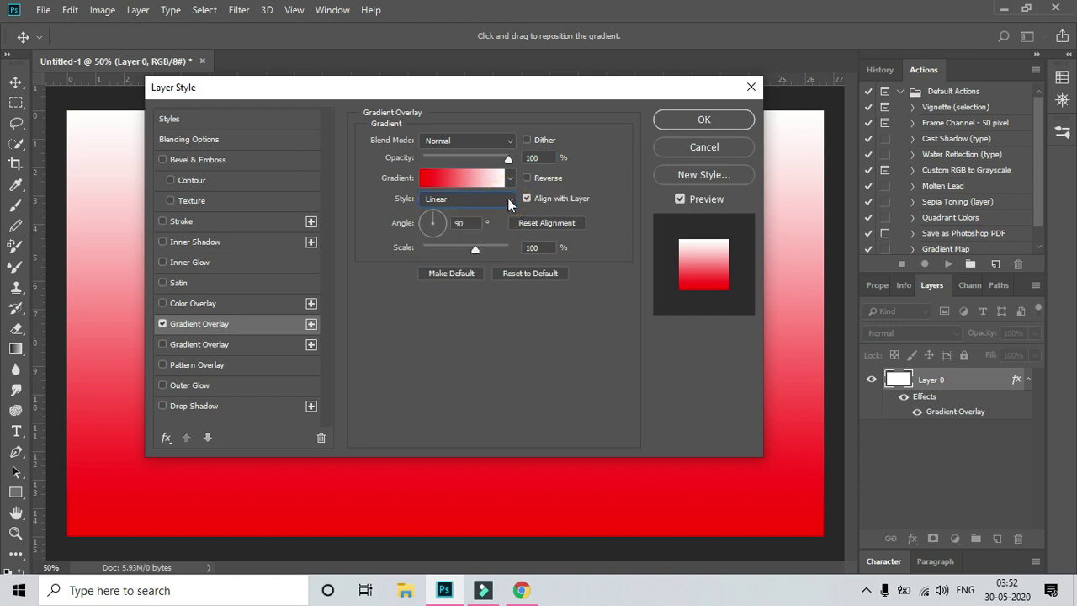
click(508, 201)
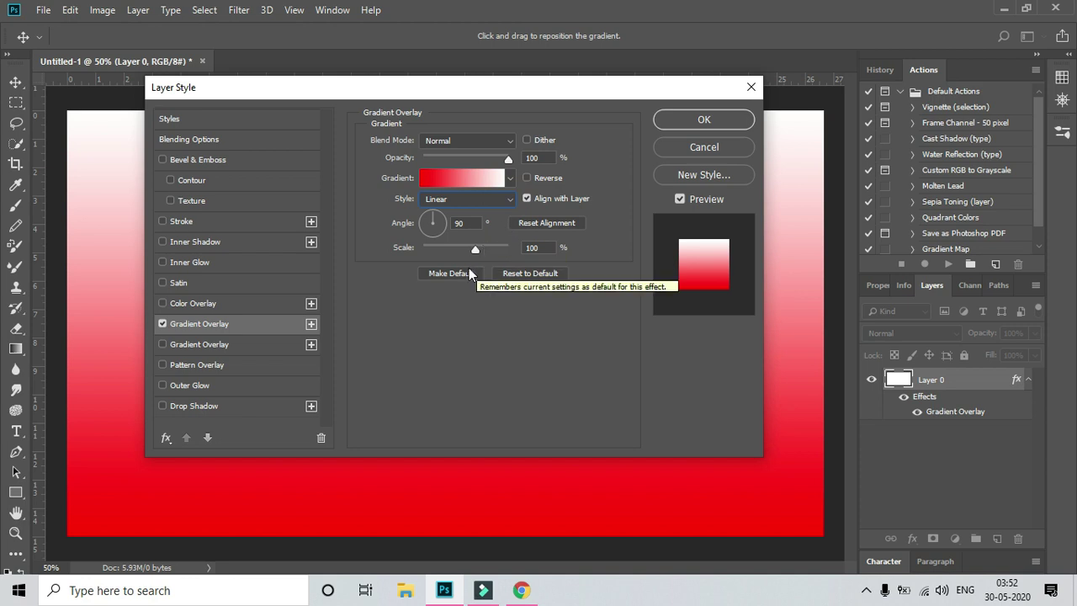
click(695, 119)
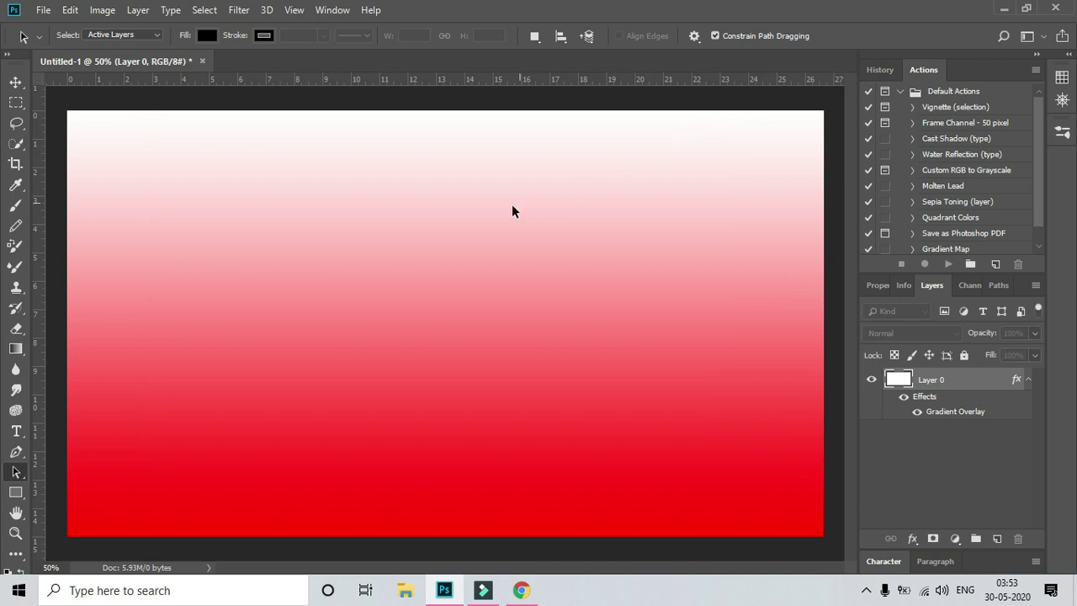
Add a black Darken Inner Glow (85% opacity, 5 px) to Layer 0's style
click(138, 10)
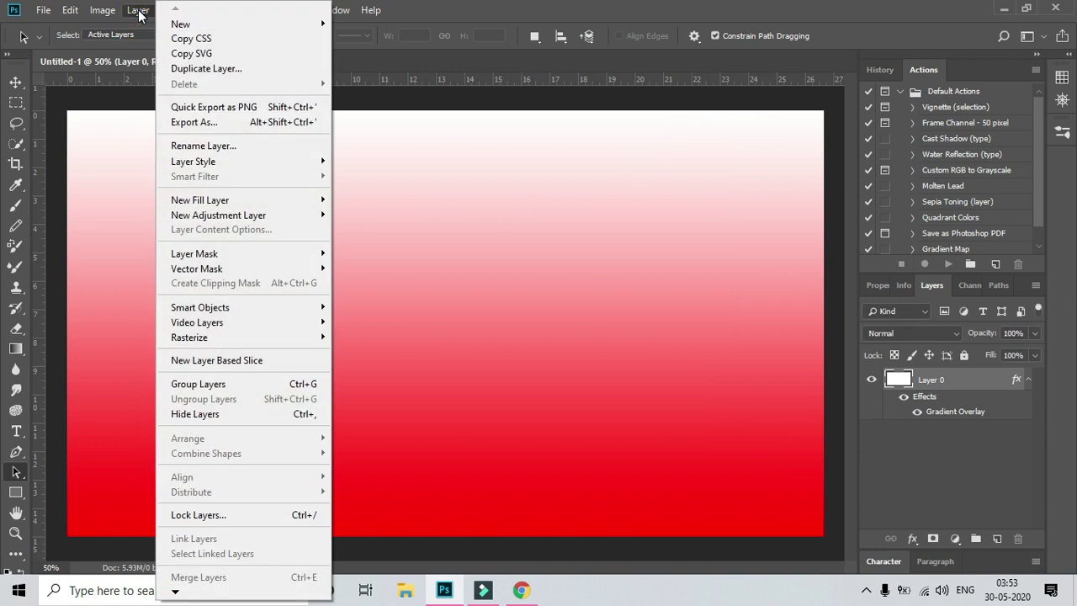
click(425, 244)
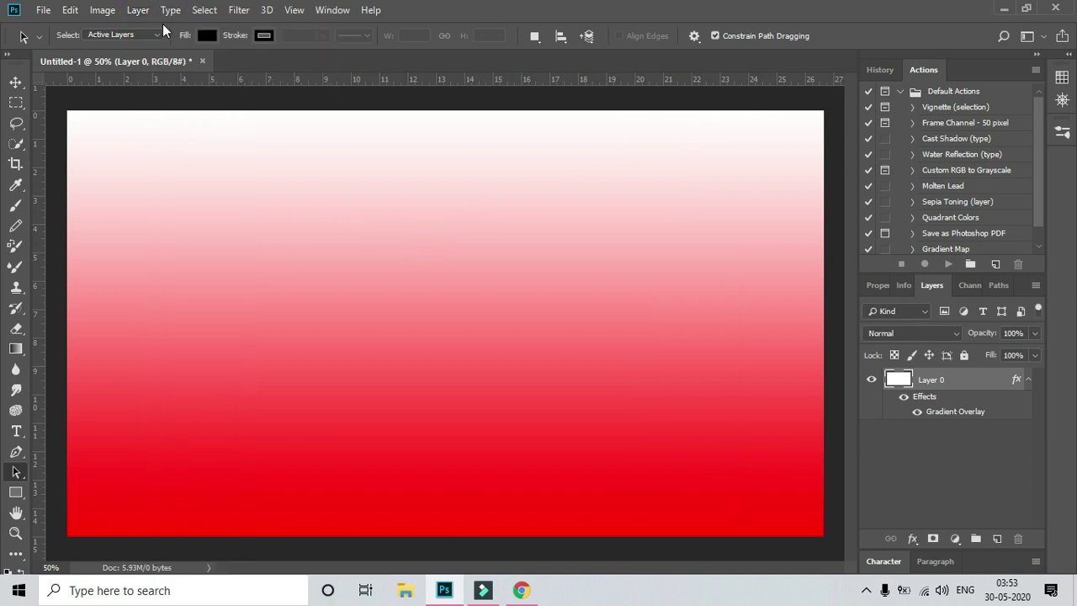
click(138, 10)
mouse_move(180, 24)
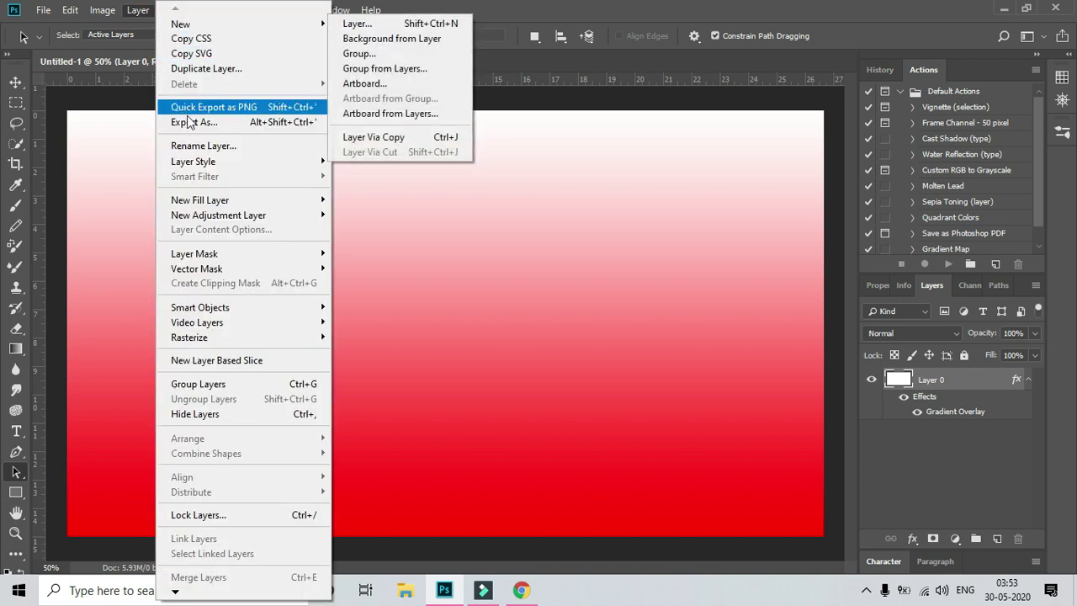
click(192, 161)
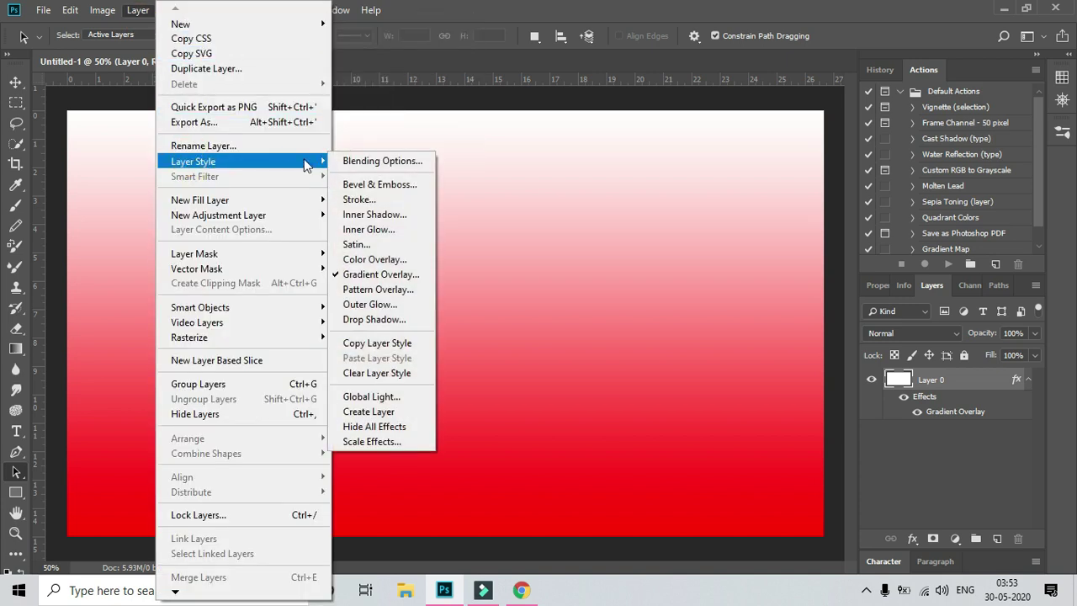
click(368, 230)
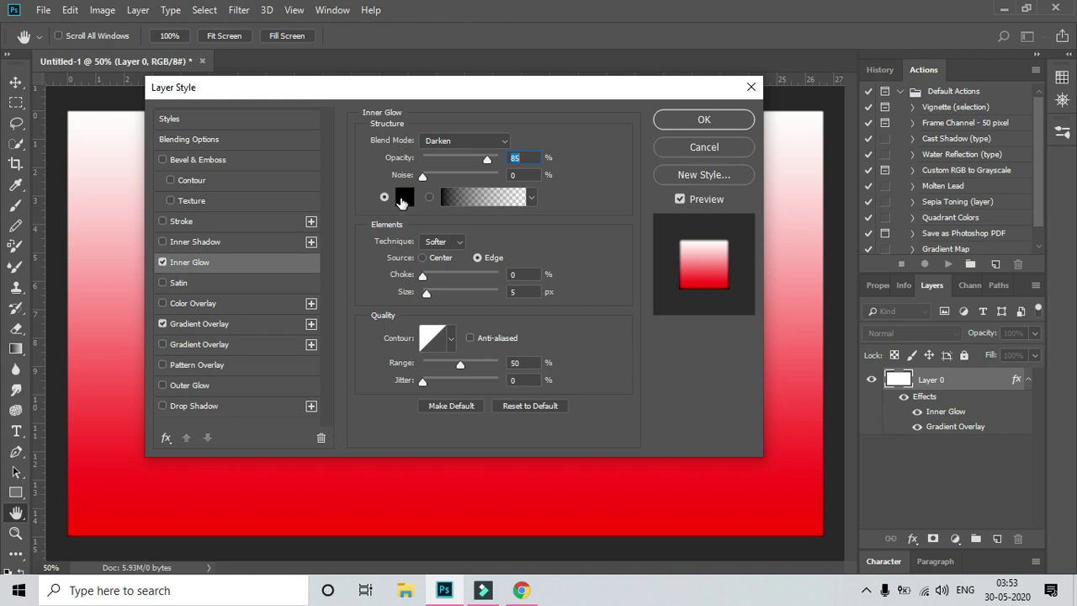
click(436, 140)
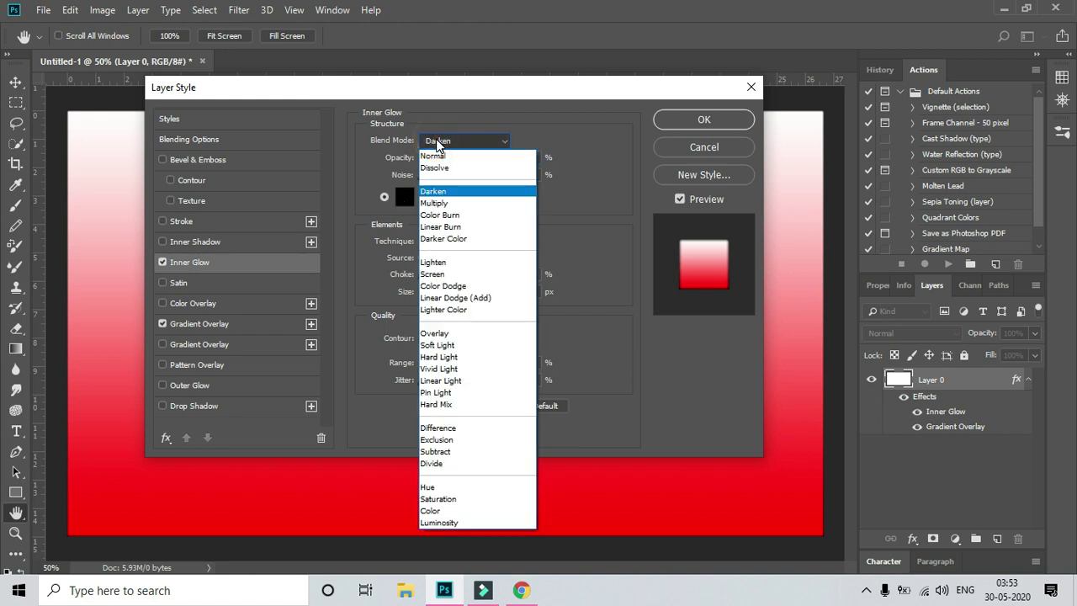
click(437, 191)
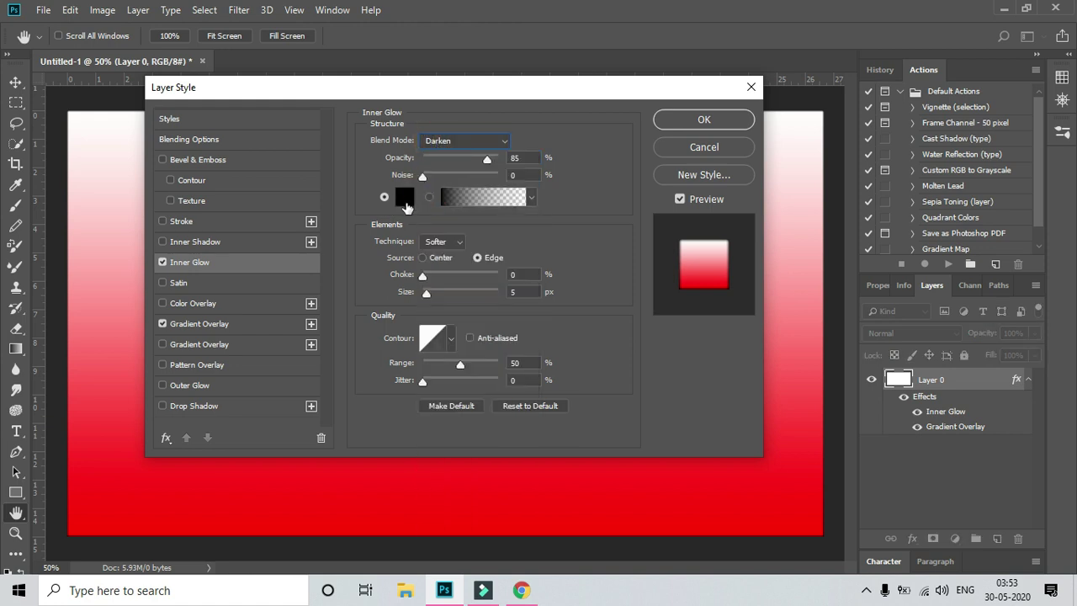
click(403, 199)
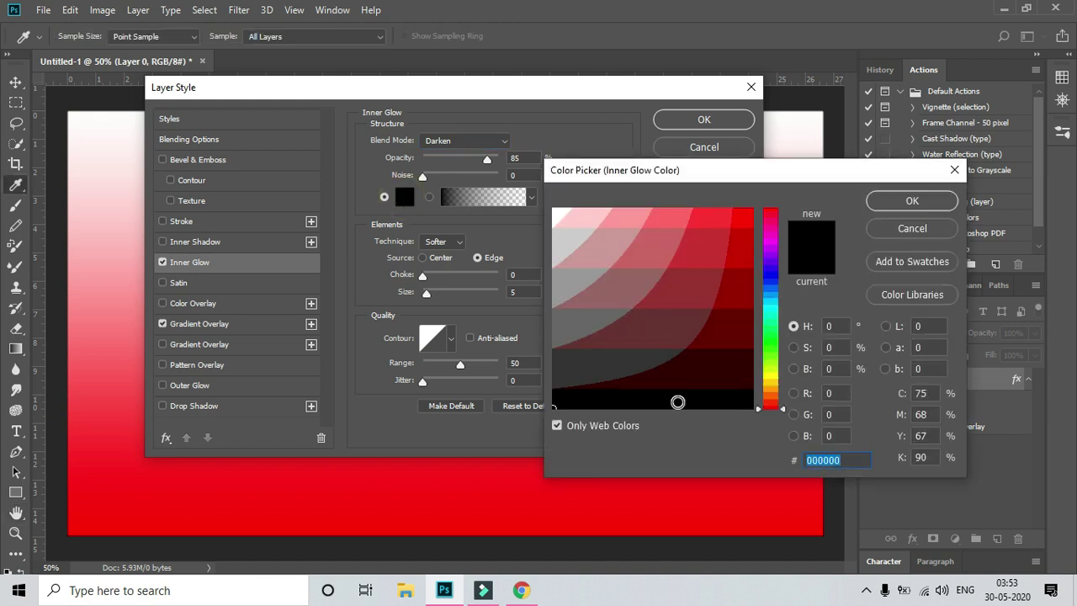
click(677, 403)
click(893, 201)
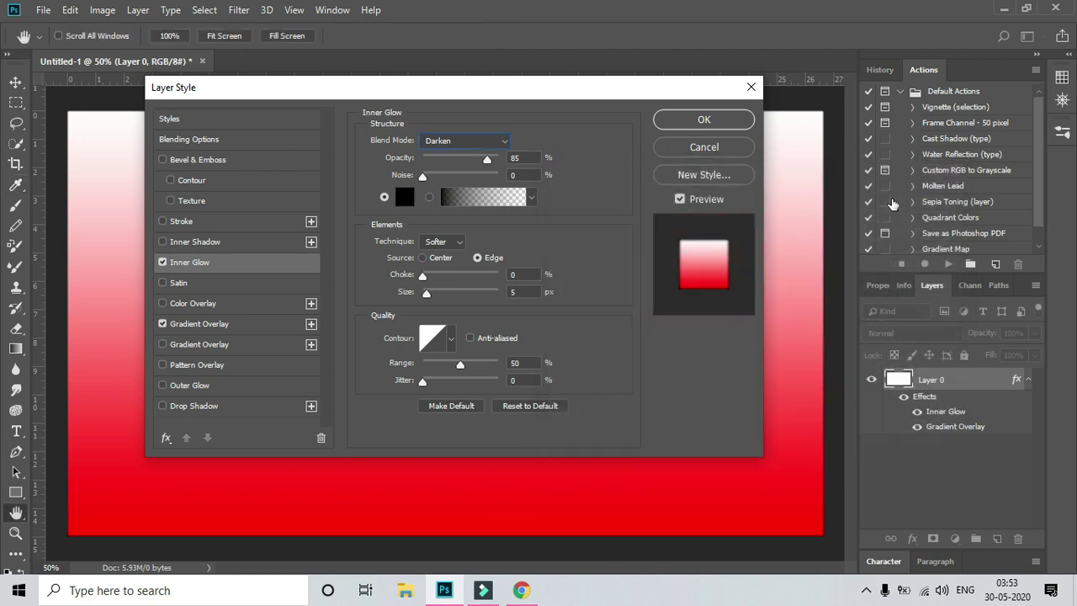
click(724, 120)
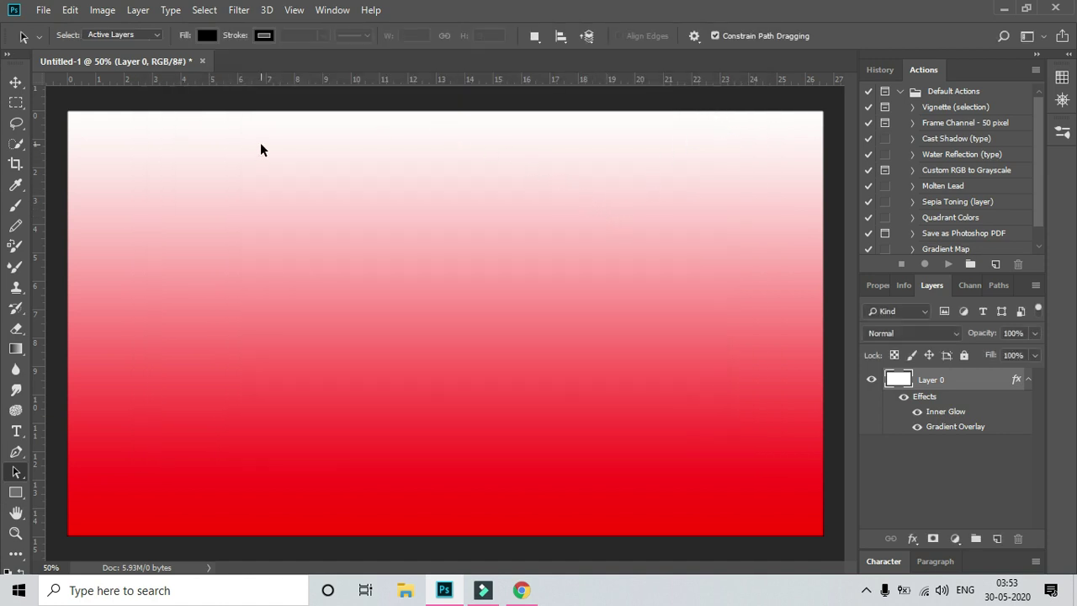
Open youtube_PNG13.png from the Desktop in its own document
click(43, 12)
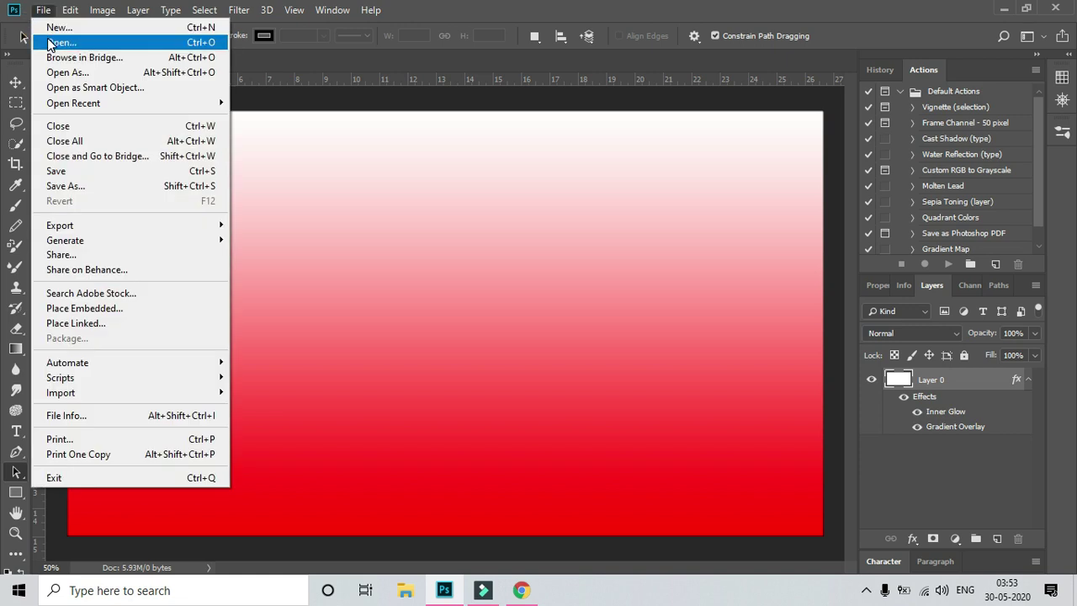
click(47, 42)
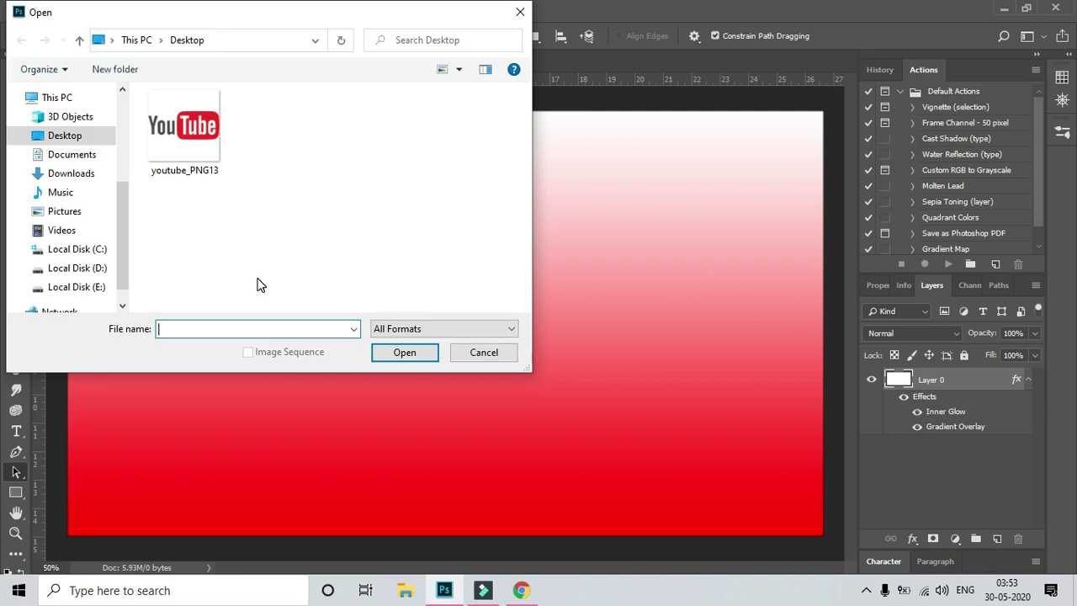
click(180, 139)
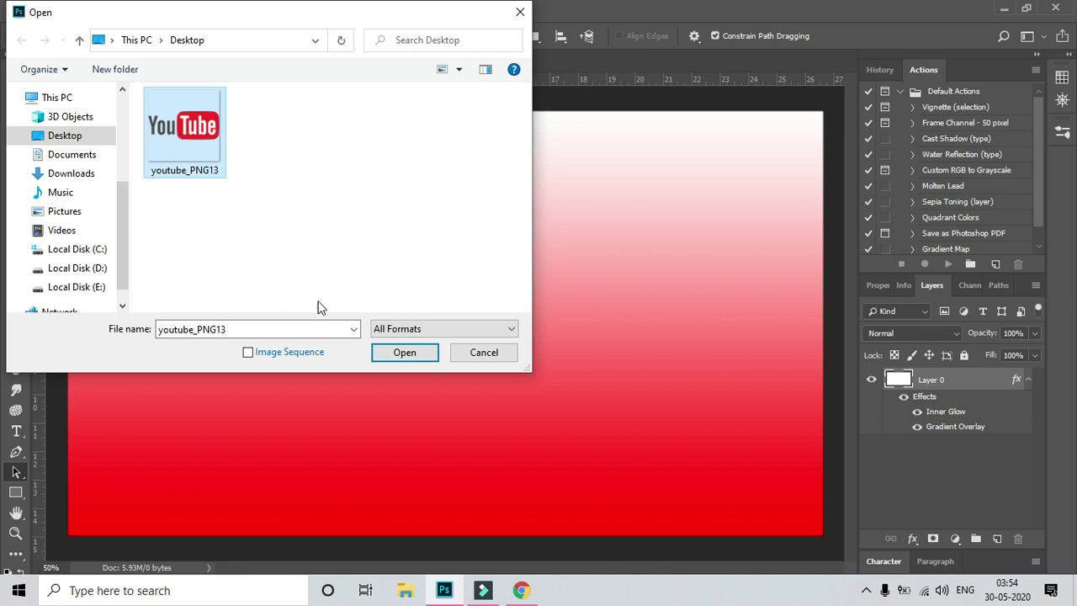
click(390, 357)
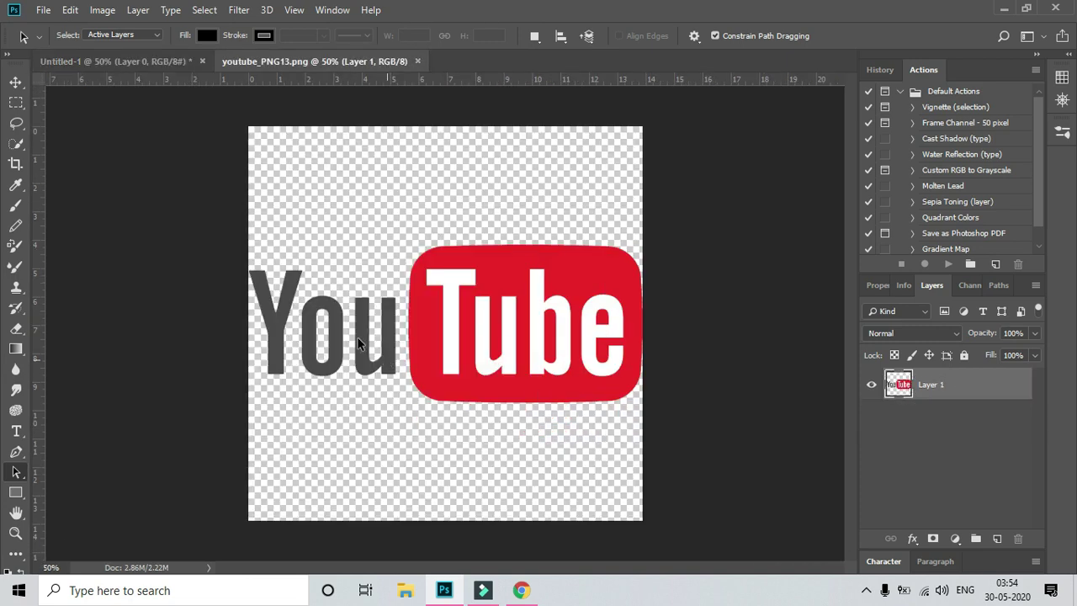
click(16, 103)
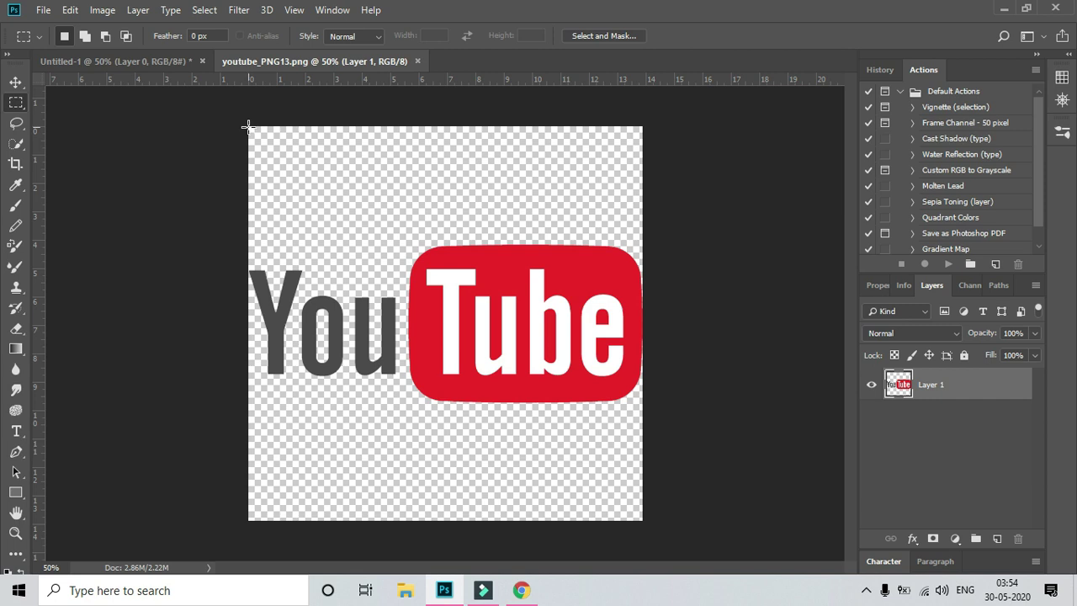
Select the whole YouTube logo and drag it into Untitled-1 as Layer 1
drag(247, 125, 361, 509)
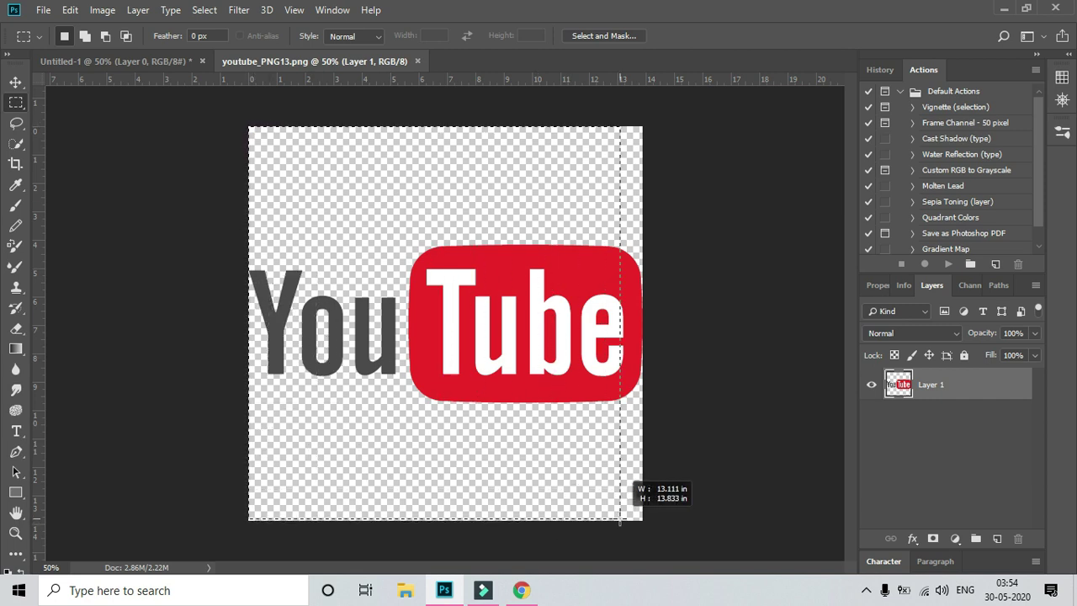
drag(360, 509, 643, 522)
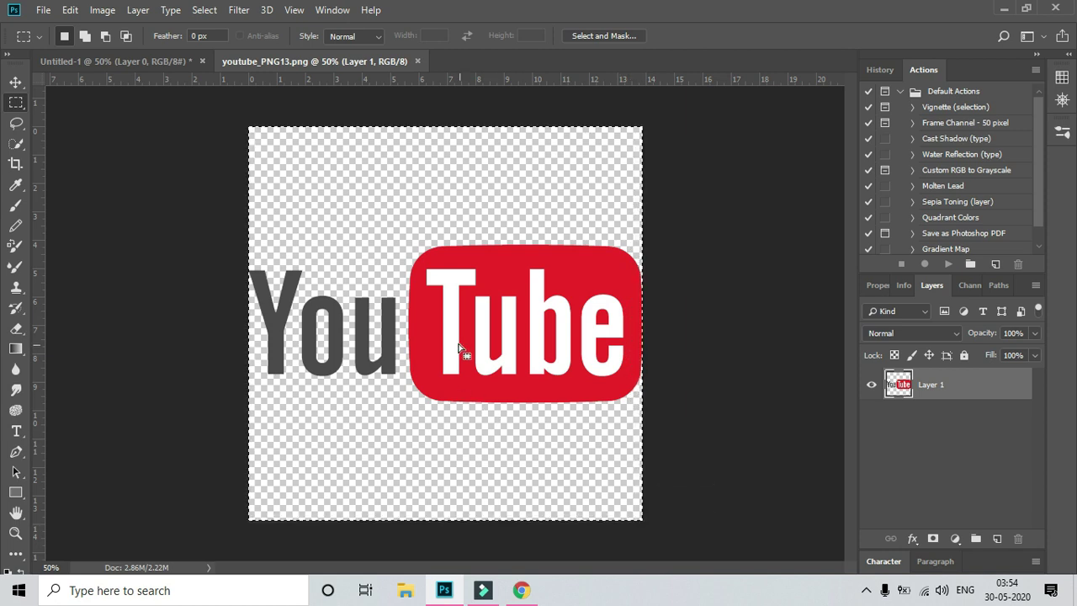
click(15, 82)
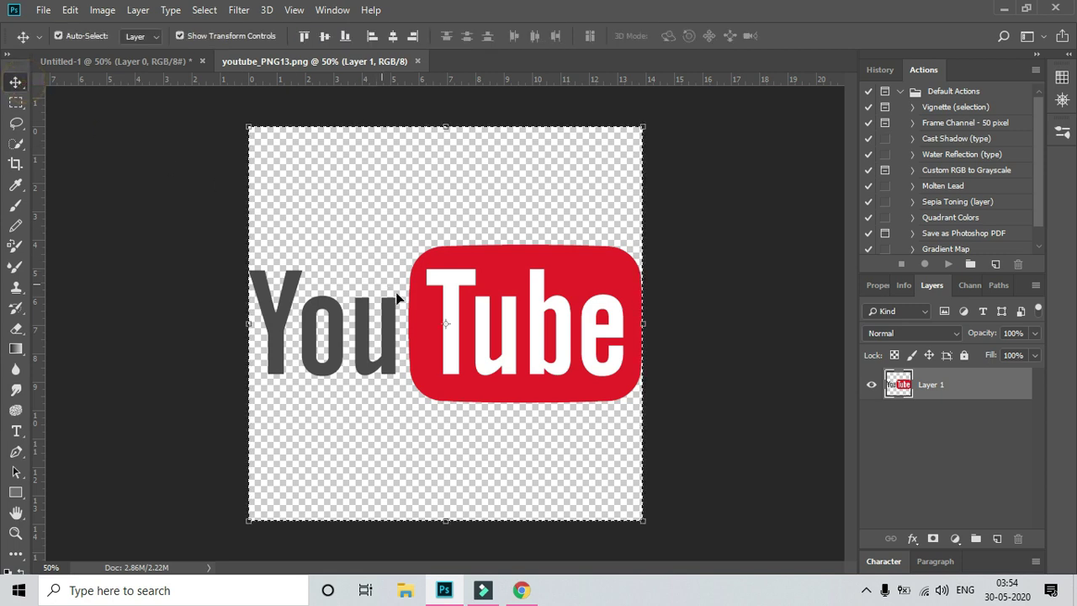
drag(398, 296, 142, 62)
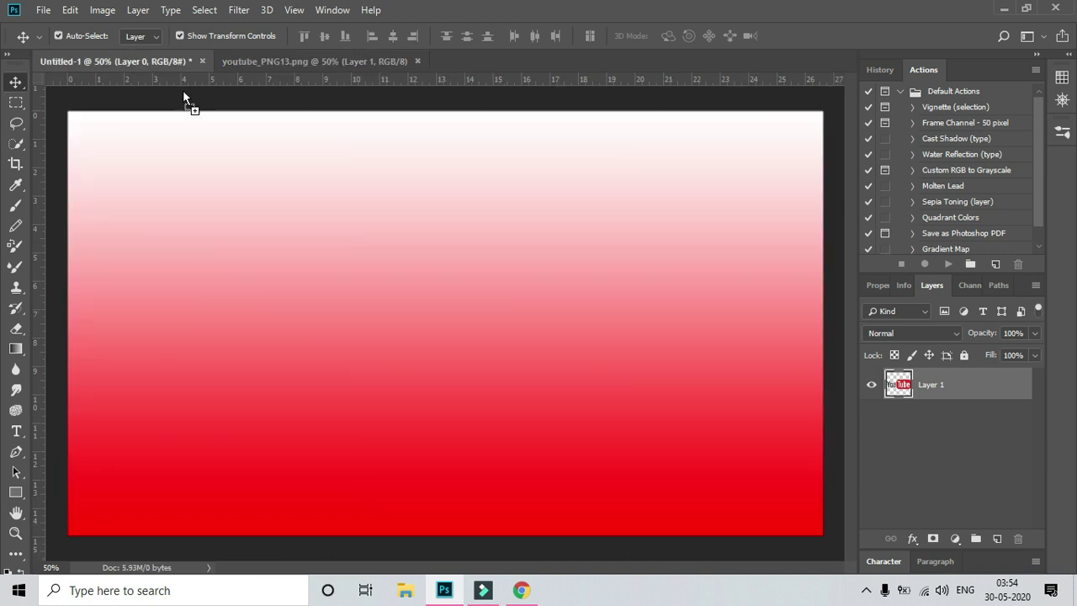
drag(152, 66, 354, 319)
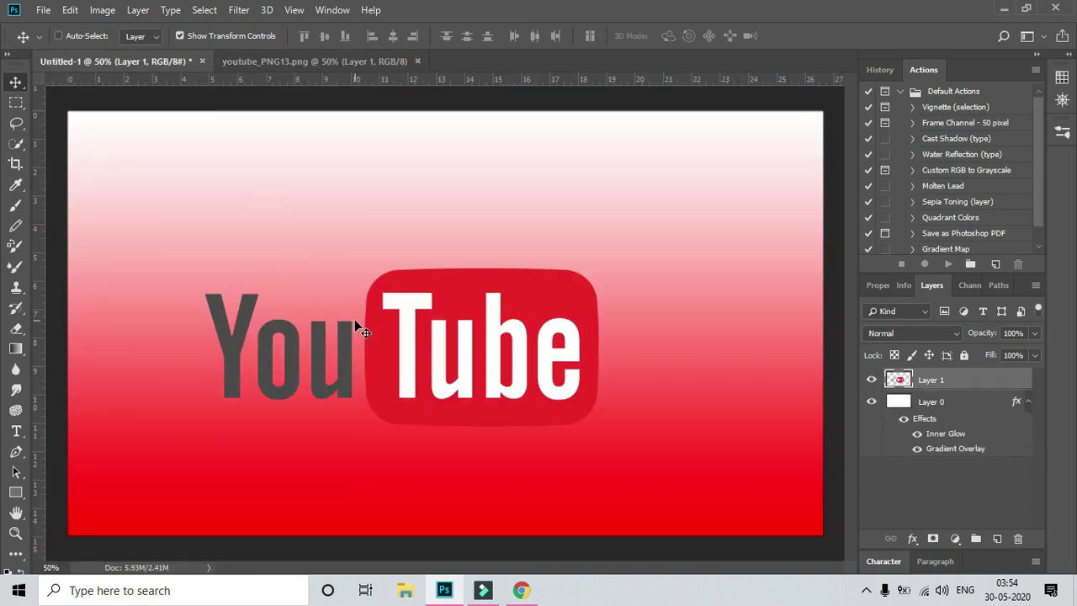
Scale the logo down to about 47% width and place it against the left edge
key(ctrl+t)
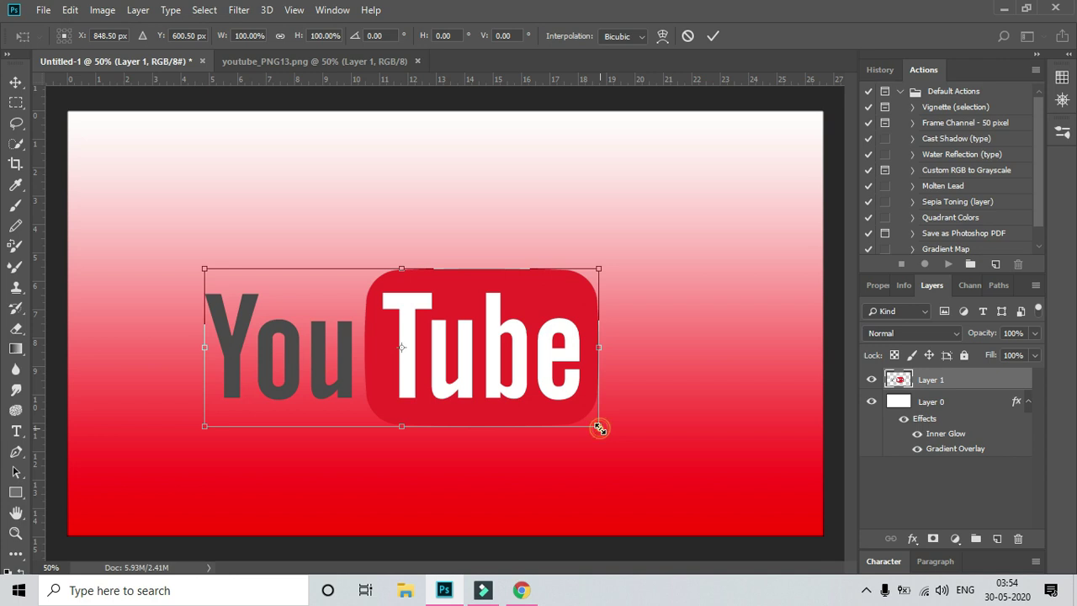
mouse_move(598, 426)
mouse_down()
mouse_move(415, 422)
mouse_move(402, 393)
mouse_move(413, 392)
mouse_move(387, 398)
mouse_move(387, 382)
mouse_up()
mouse_move(301, 350)
mouse_down()
mouse_move(247, 314)
mouse_move(168, 293)
mouse_up()
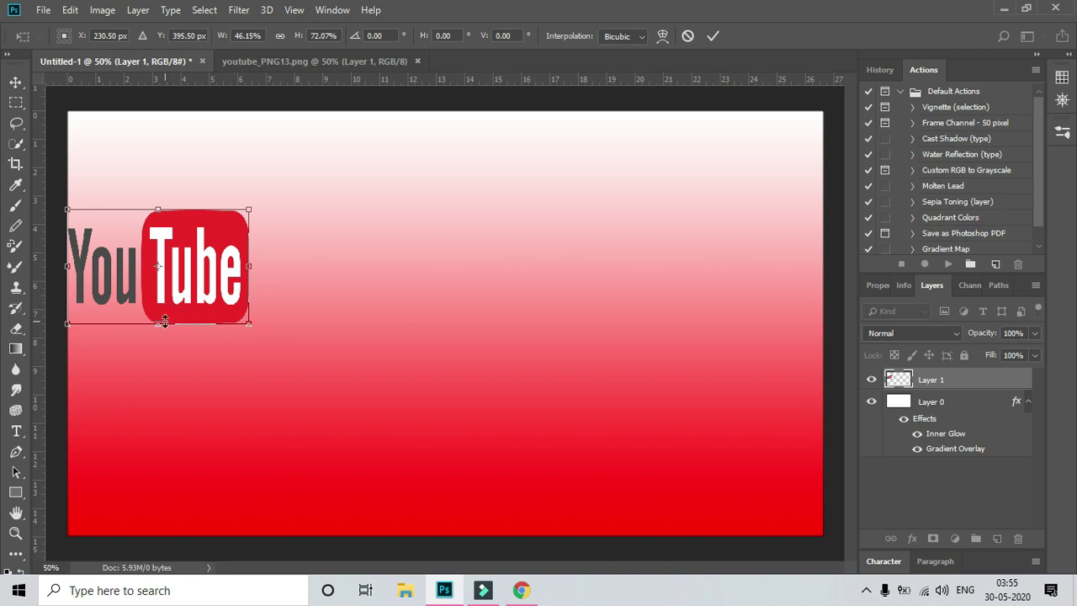
drag(164, 321, 161, 312)
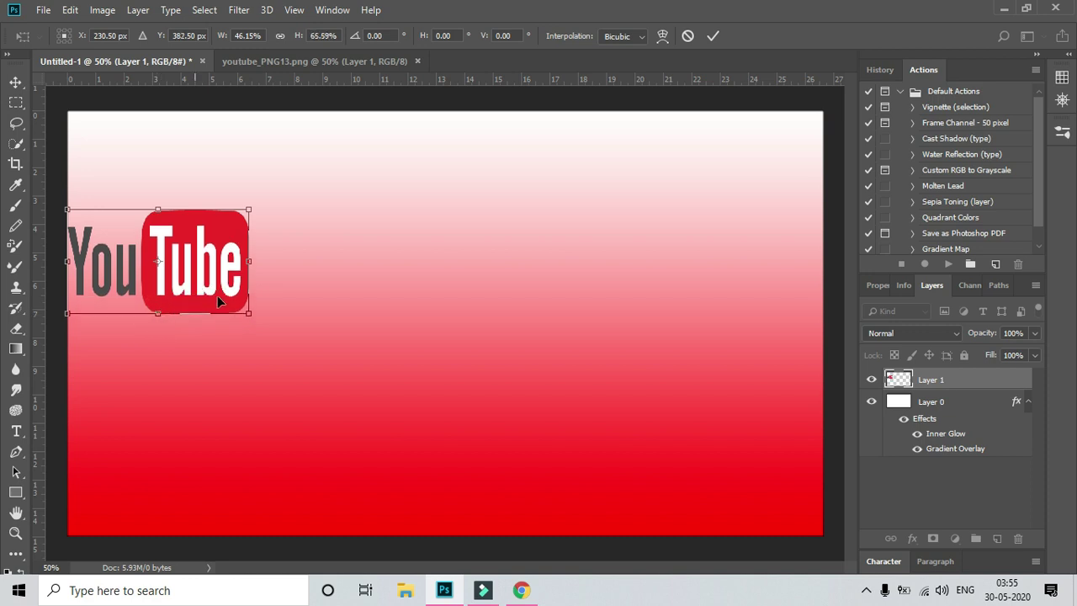
drag(249, 260, 252, 261)
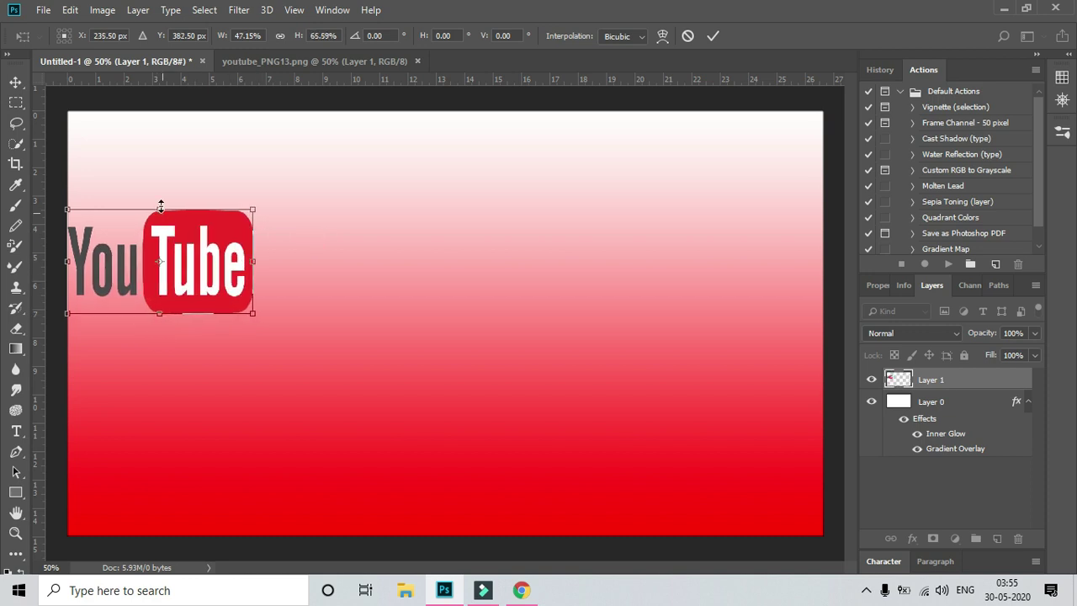
drag(159, 207, 159, 212)
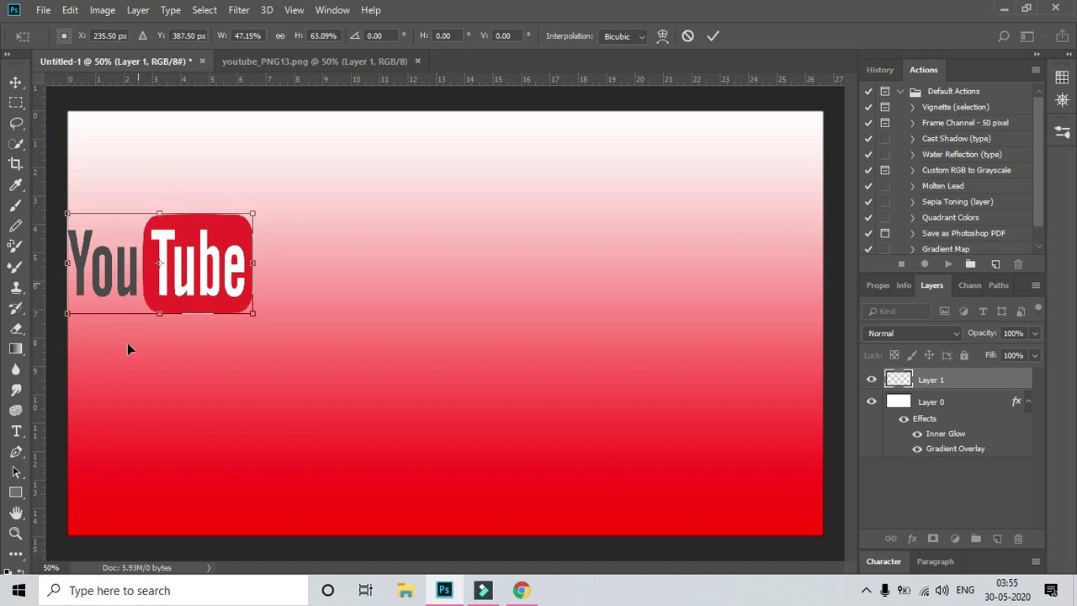
click(16, 472)
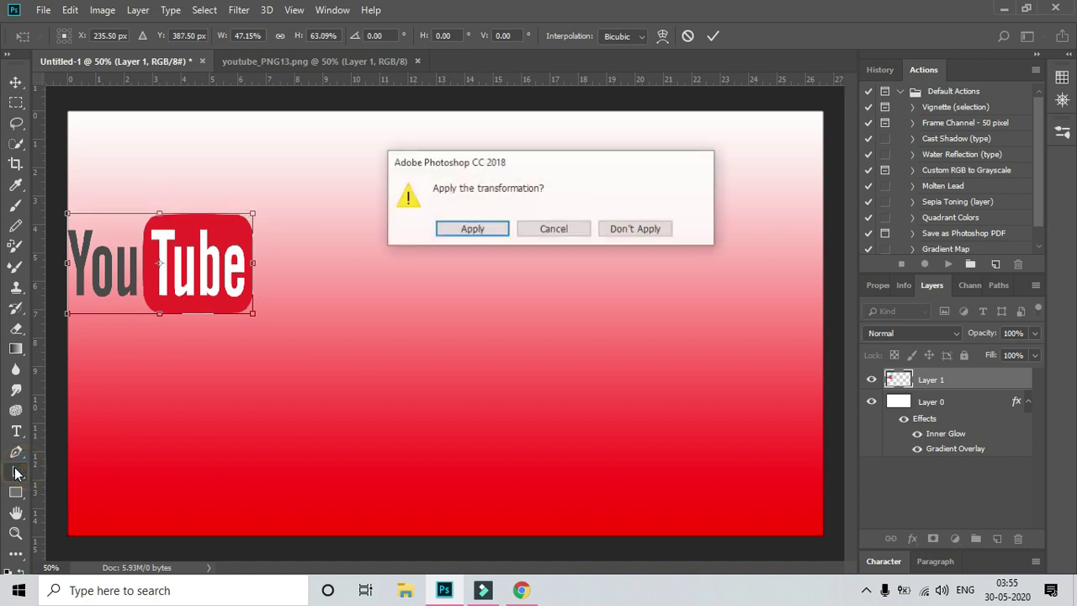
click(471, 230)
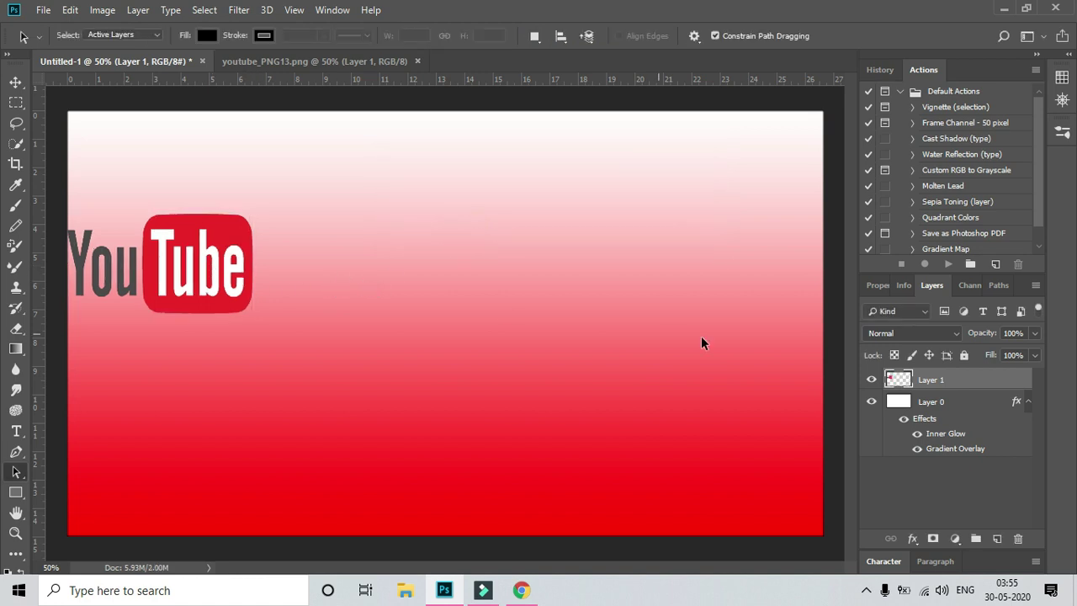
Duplicate the YouTube logo to the right edge as Layer 1 copy, nudged into place
click(928, 374)
click(928, 376)
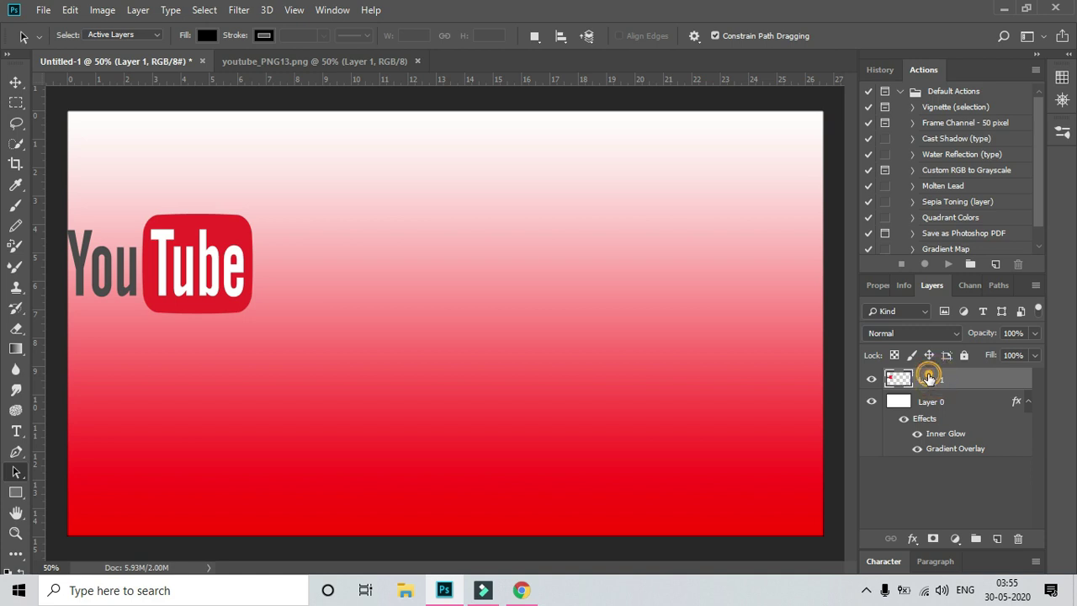
click(15, 83)
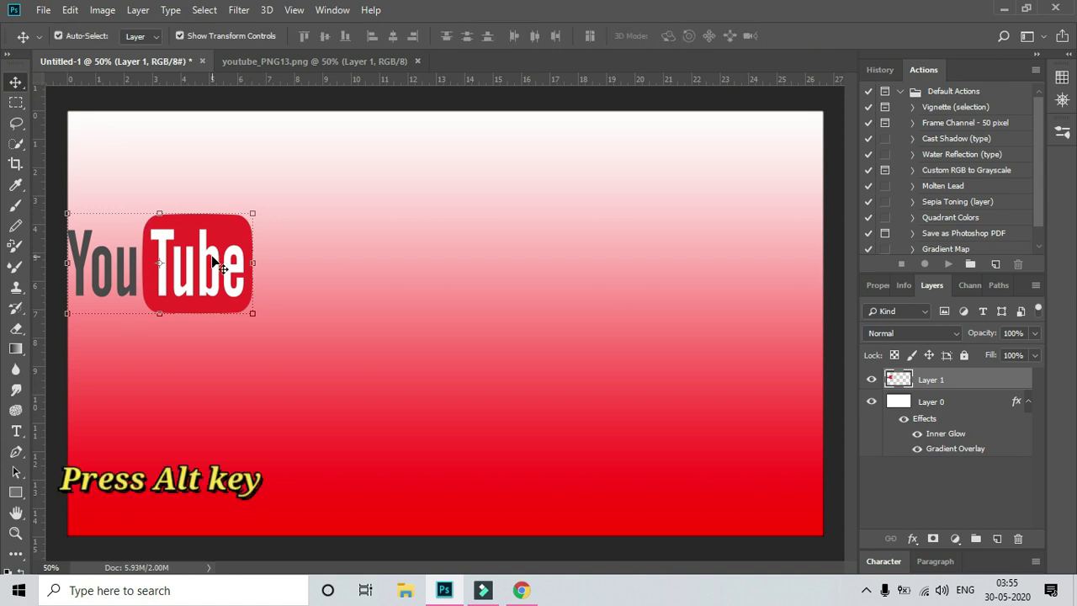
mouse_move(215, 263)
mouse_down()
mouse_move(563, 303)
mouse_move(769, 284)
mouse_move(737, 311)
mouse_up()
key(shift+Left)
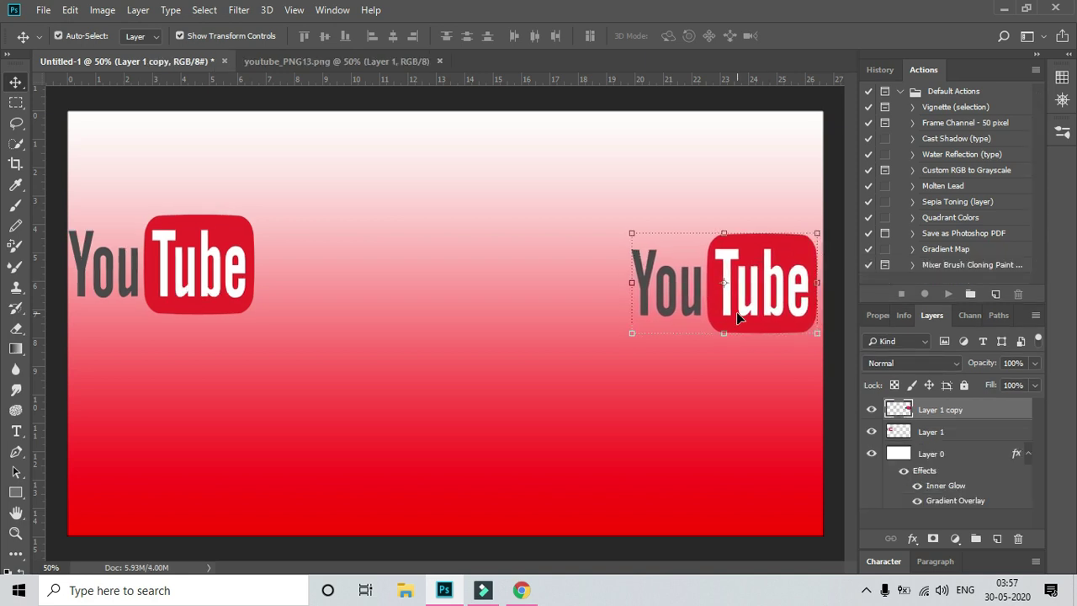
key(shift+Left)
key(shift+Up)
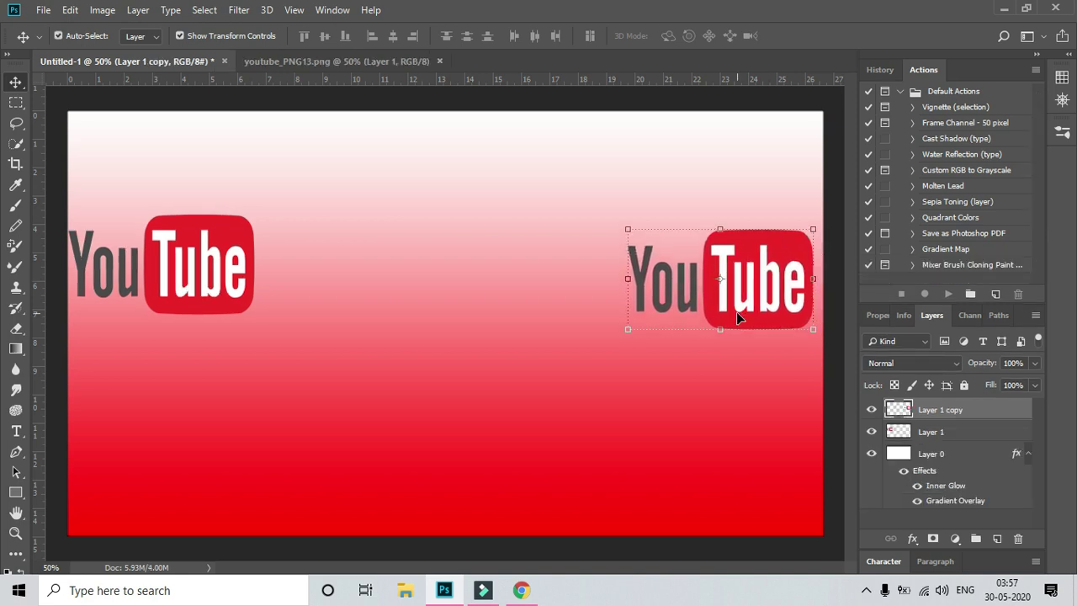
key(shift+Up)
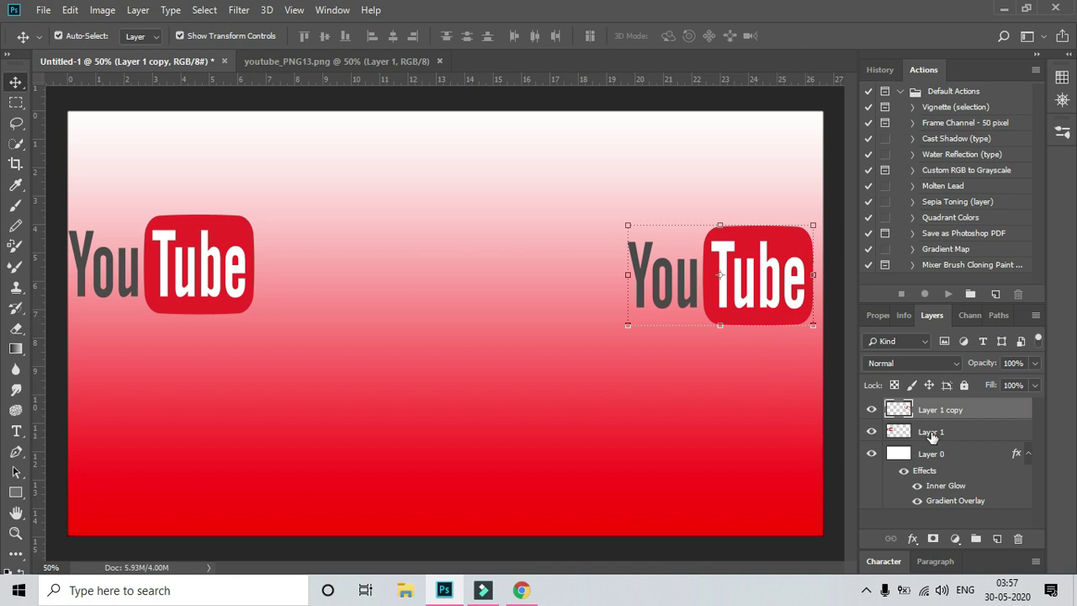
Nudge the left logo on Layer 1 to match the right logo's height
click(931, 432)
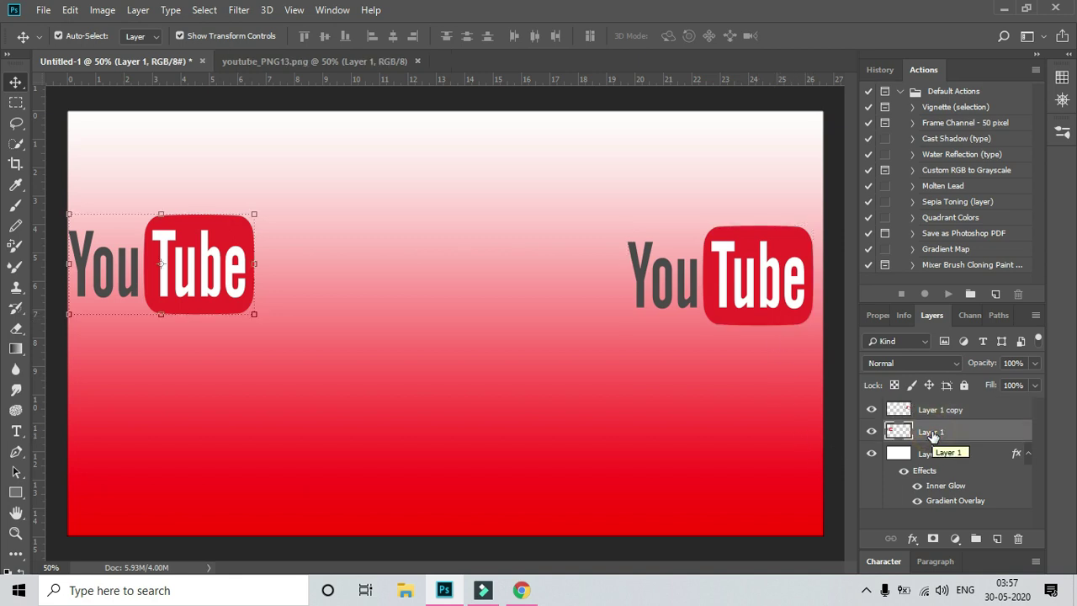
key(shift+Down)
key(shift+Down)
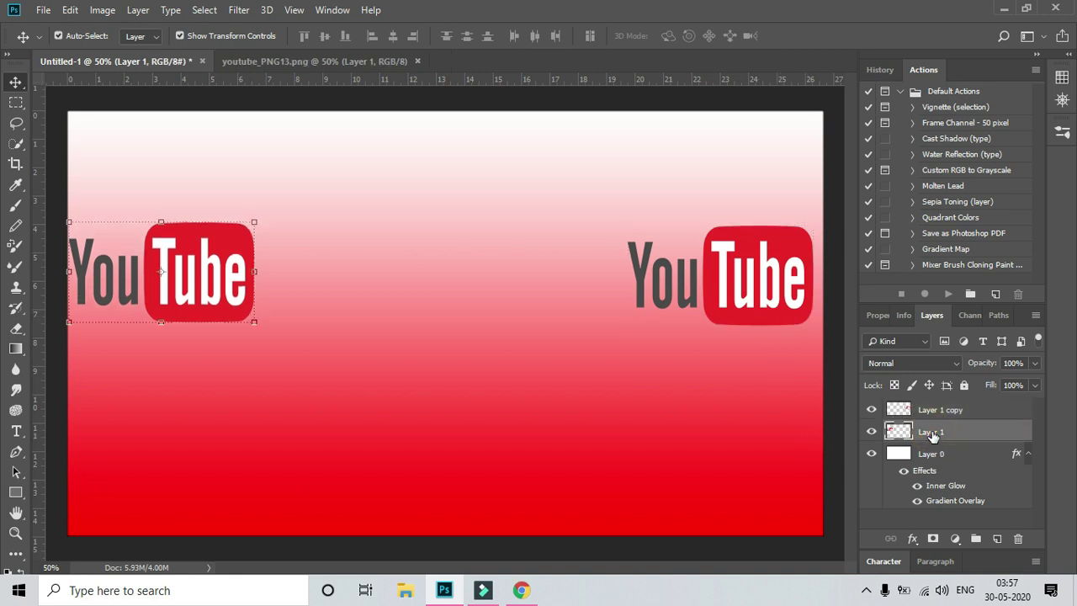
key(shift+Down)
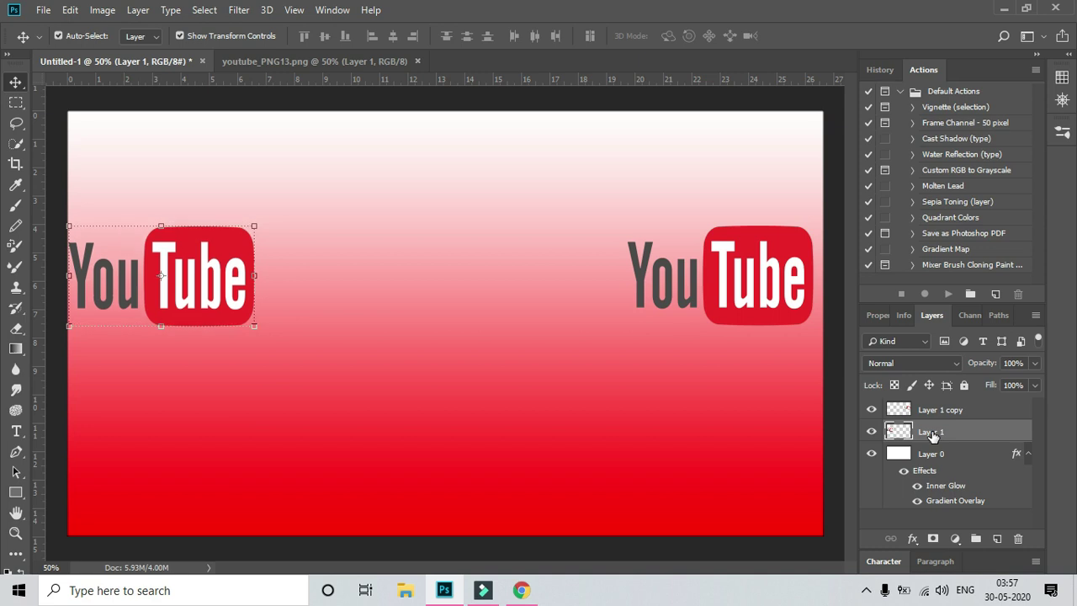
key(shift+Up)
key(shift+Up)
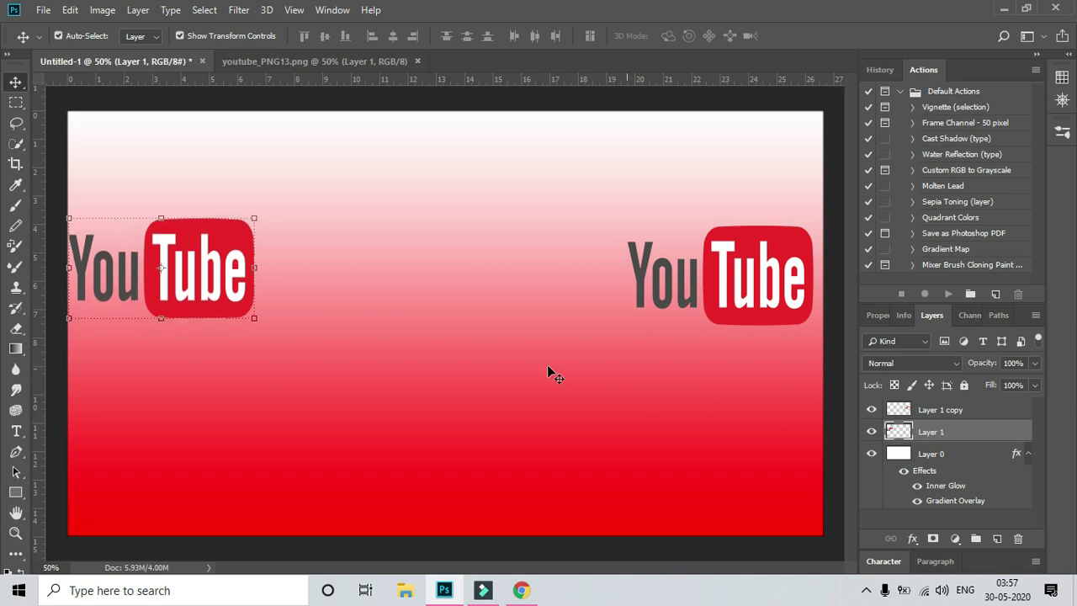
click(552, 345)
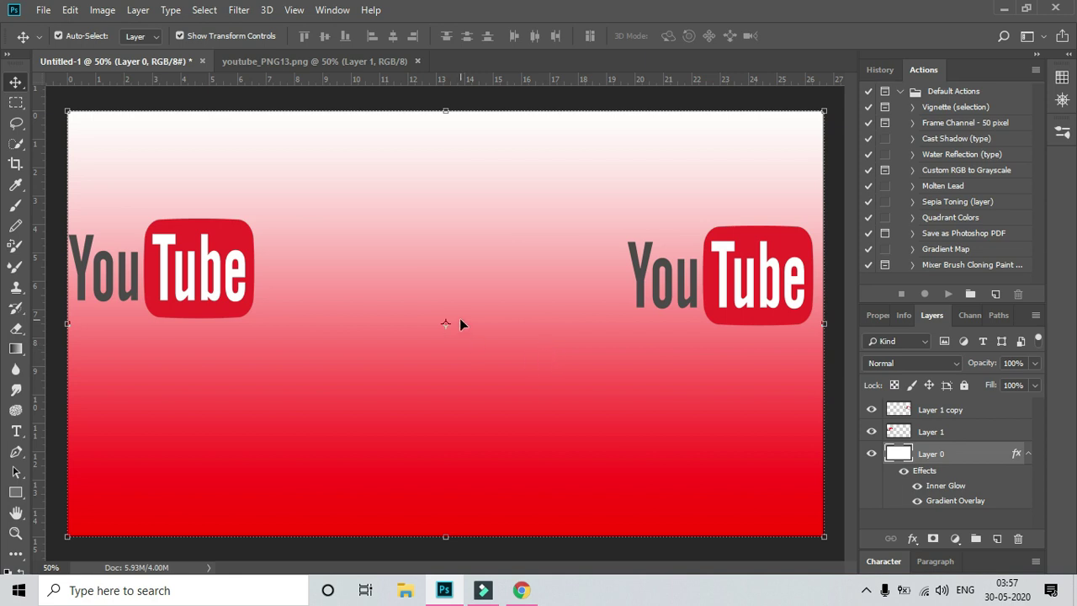
Add black 72 pt Borgsquad Expanded Italic 'HOW TO MAKE' text centred between the two logos
click(18, 431)
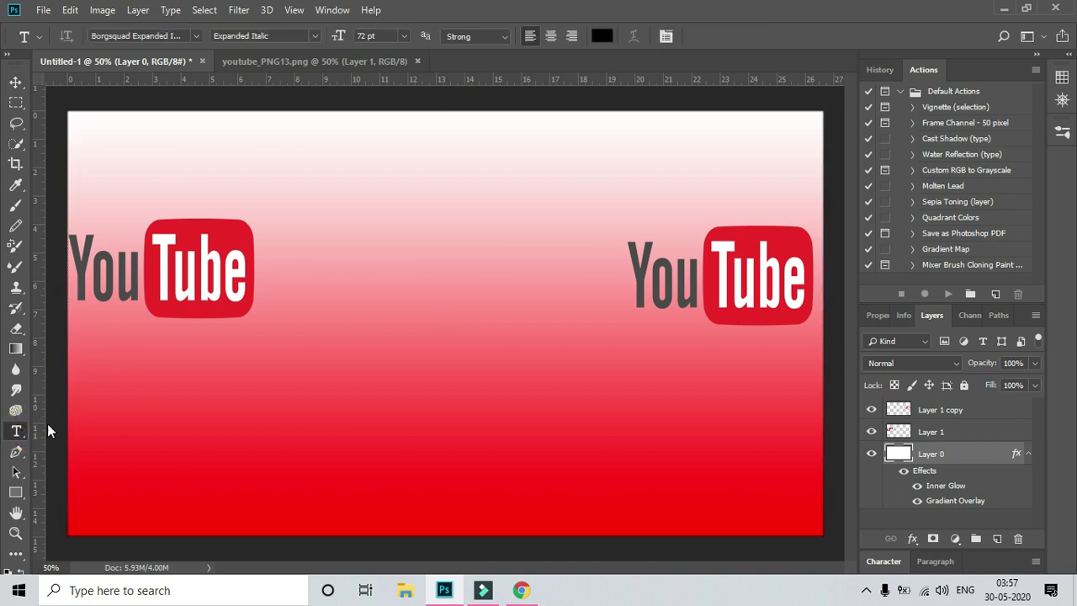
click(305, 178)
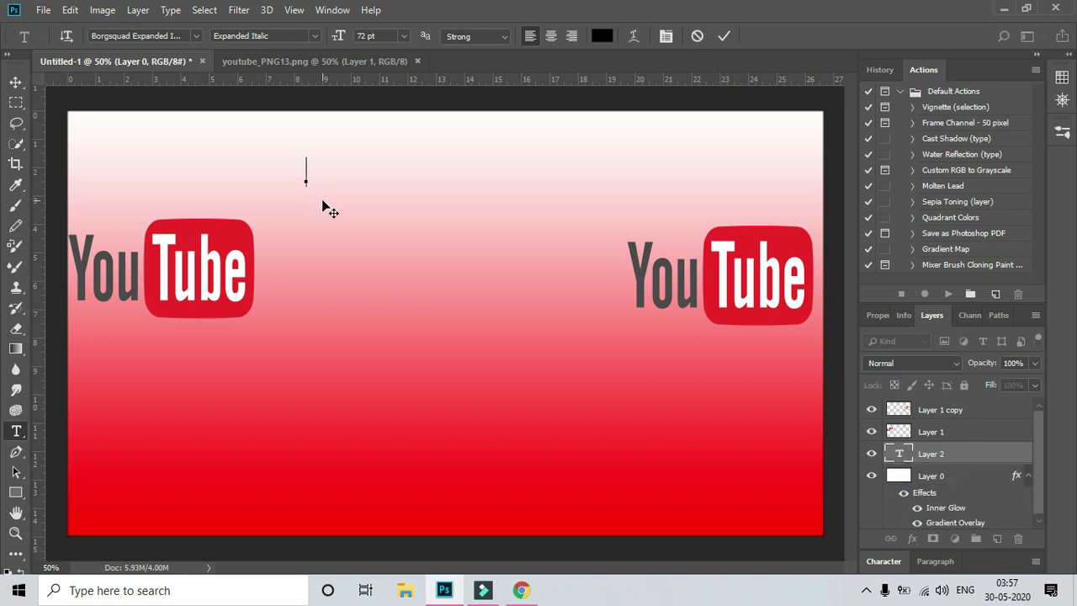
text(HOW )
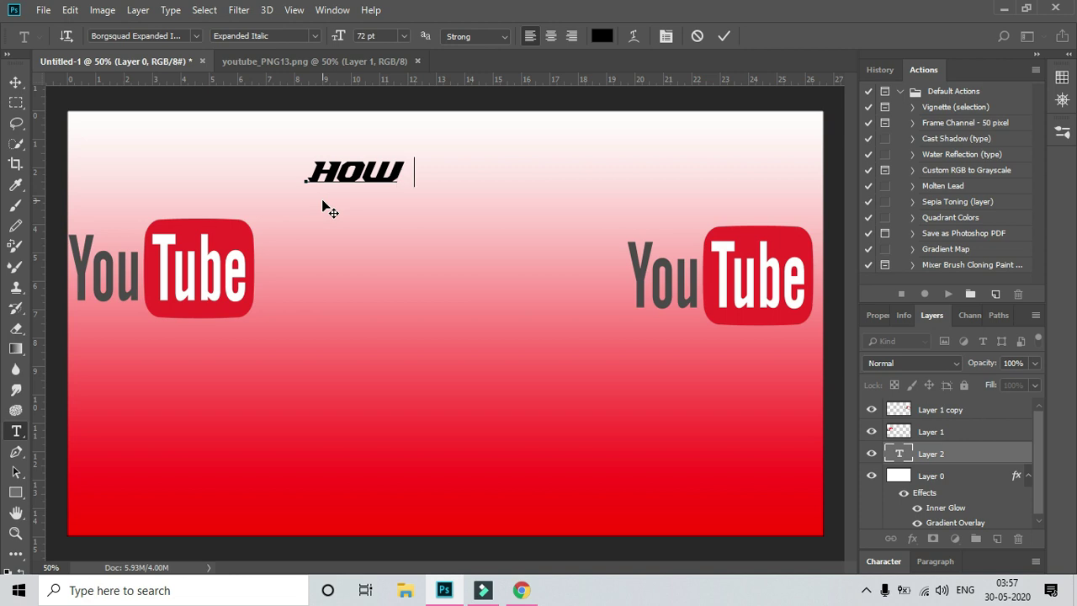
text(TO)
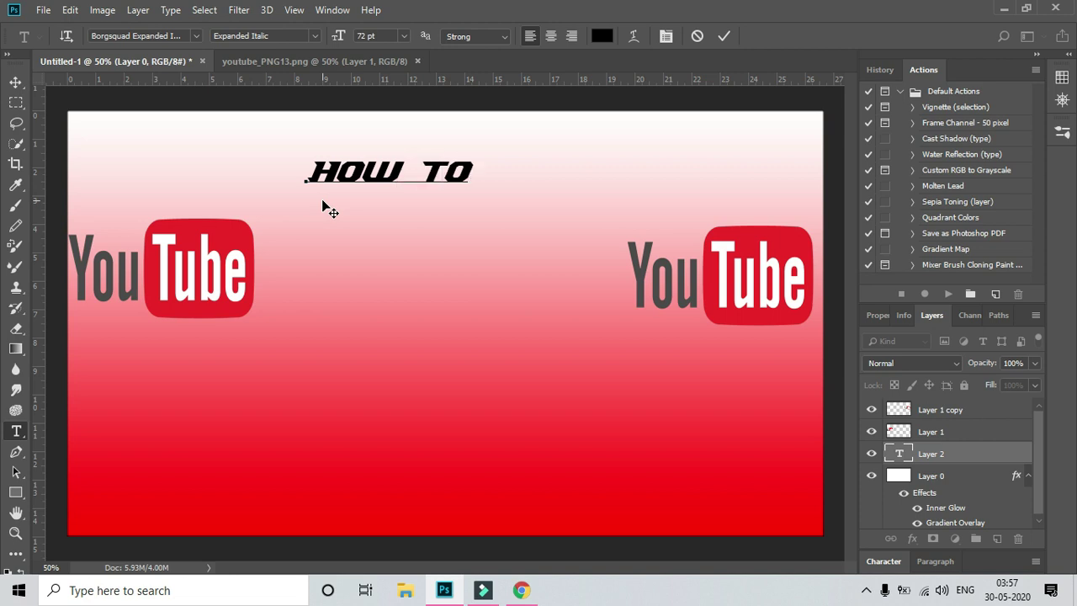
text( MAKE)
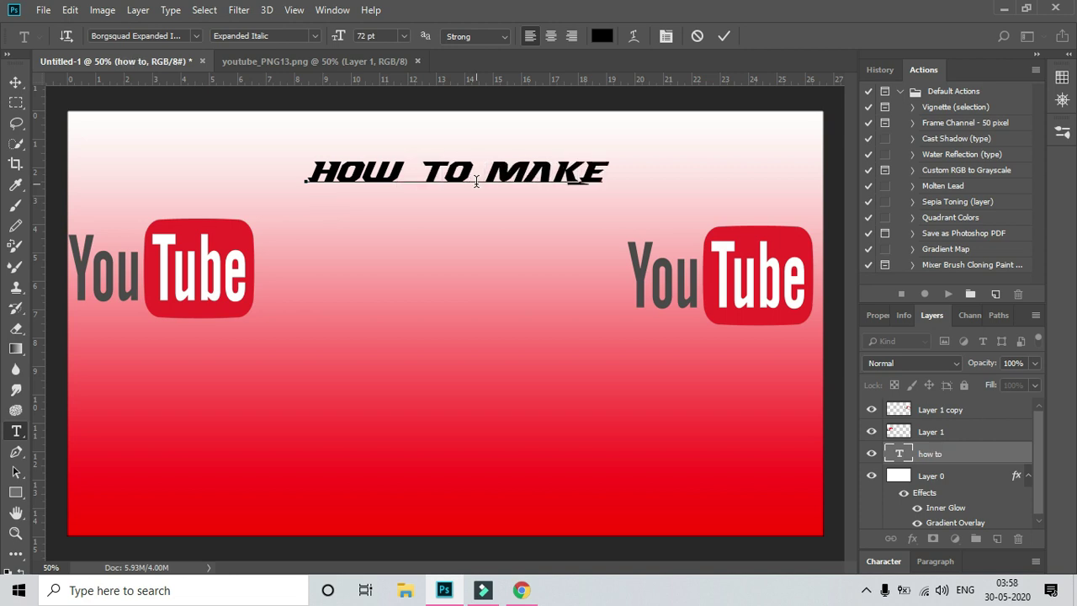
click(16, 82)
mouse_move(393, 176)
mouse_down()
mouse_move(368, 199)
mouse_move(379, 206)
mouse_up()
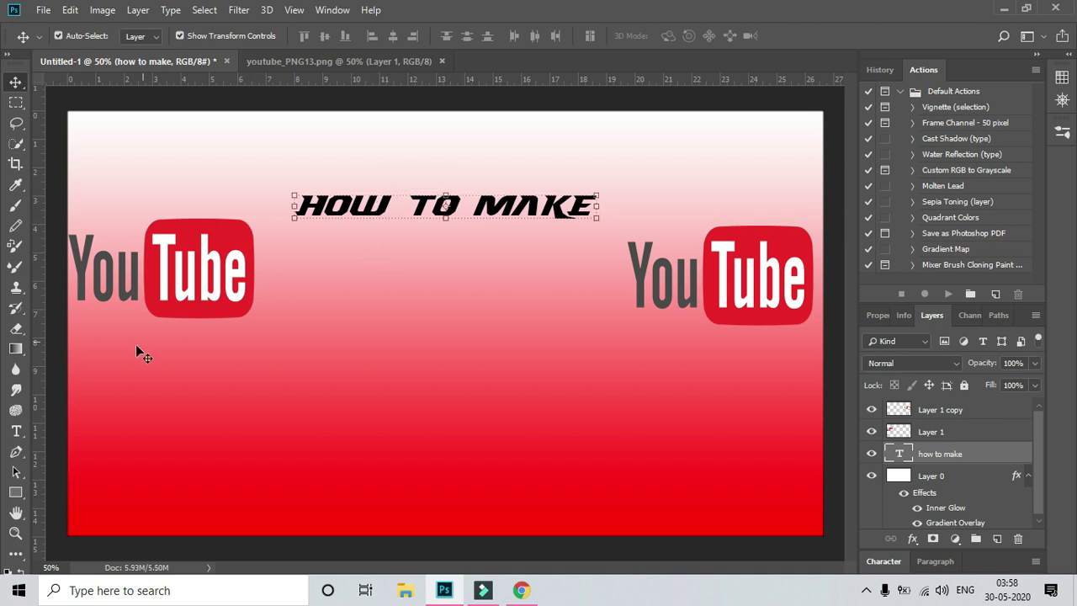
click(16, 431)
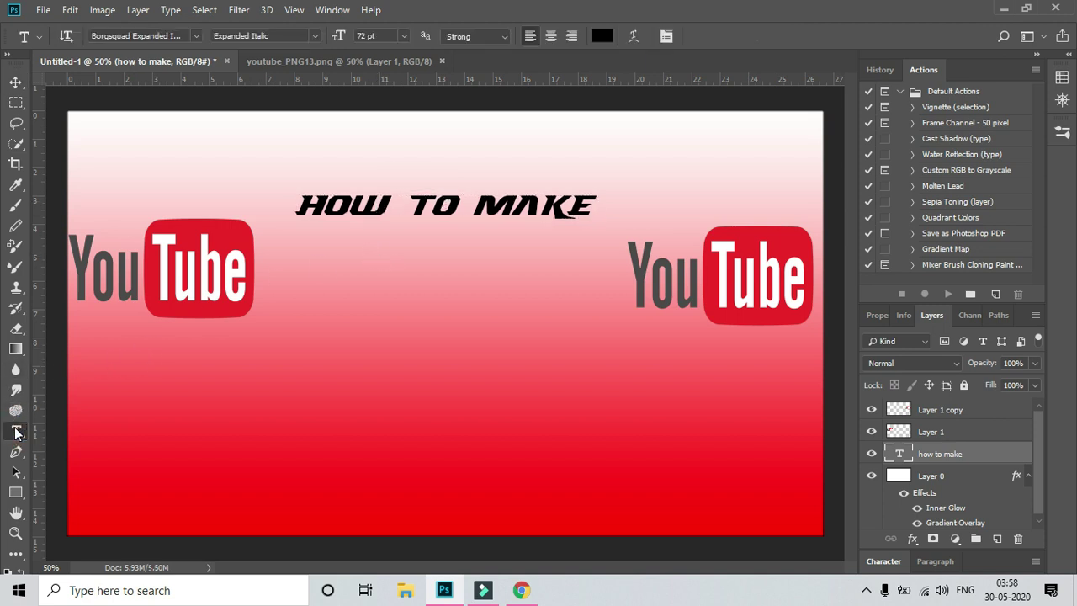
Add the text line 'THUMBNAILS' beneath HOW TO MAKE
click(301, 271)
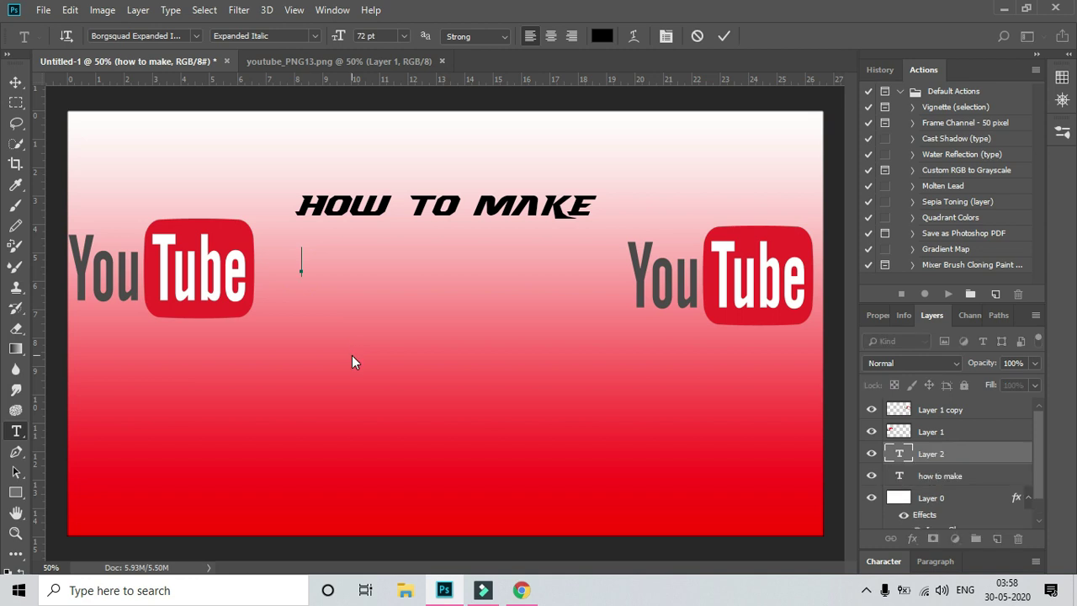
text(THUM)
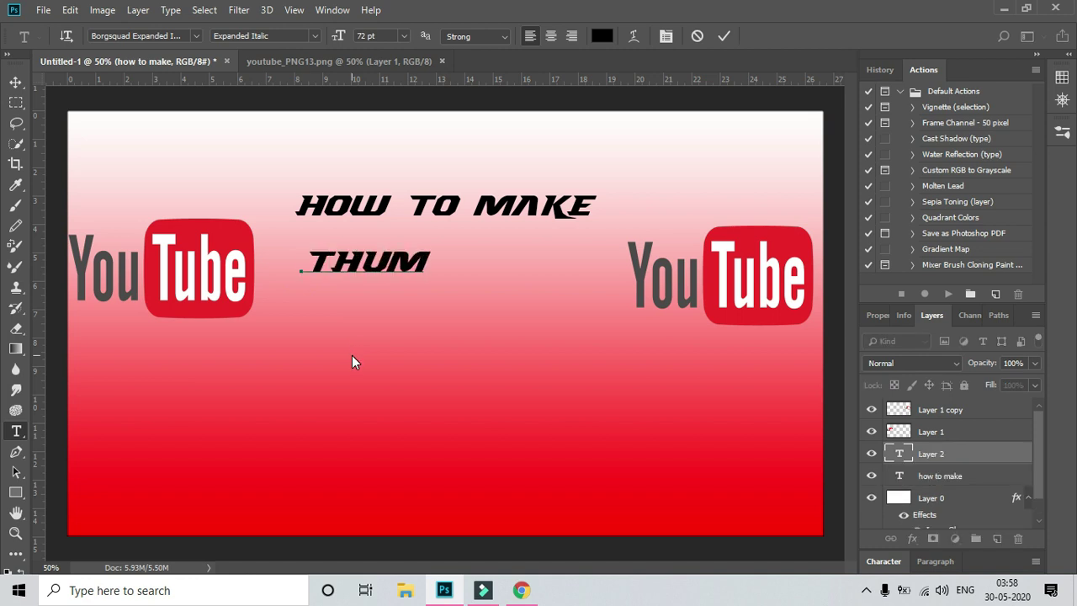
text(BNAILS)
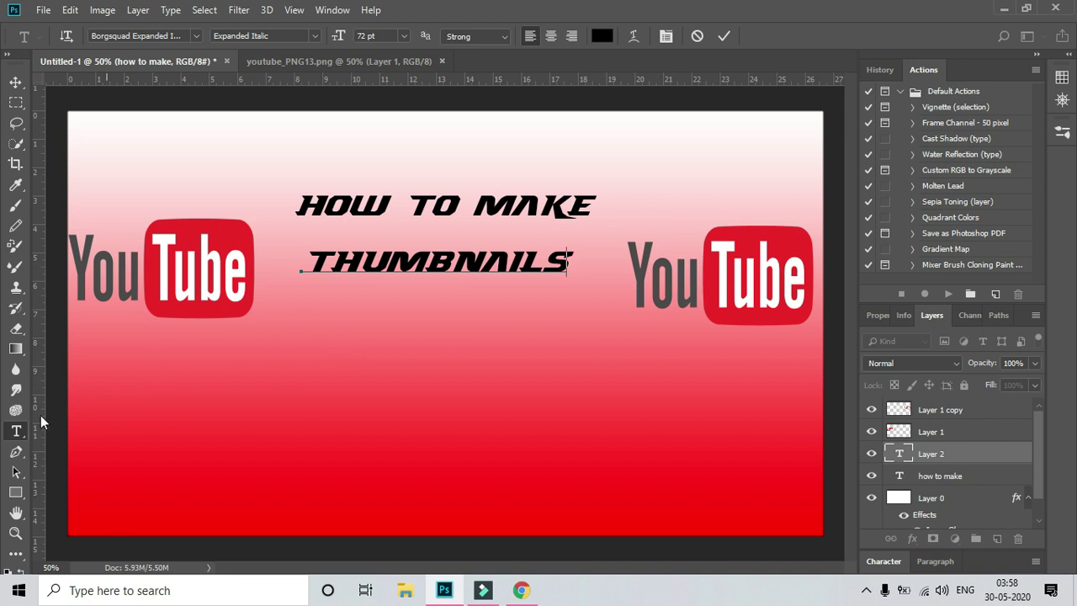
click(15, 472)
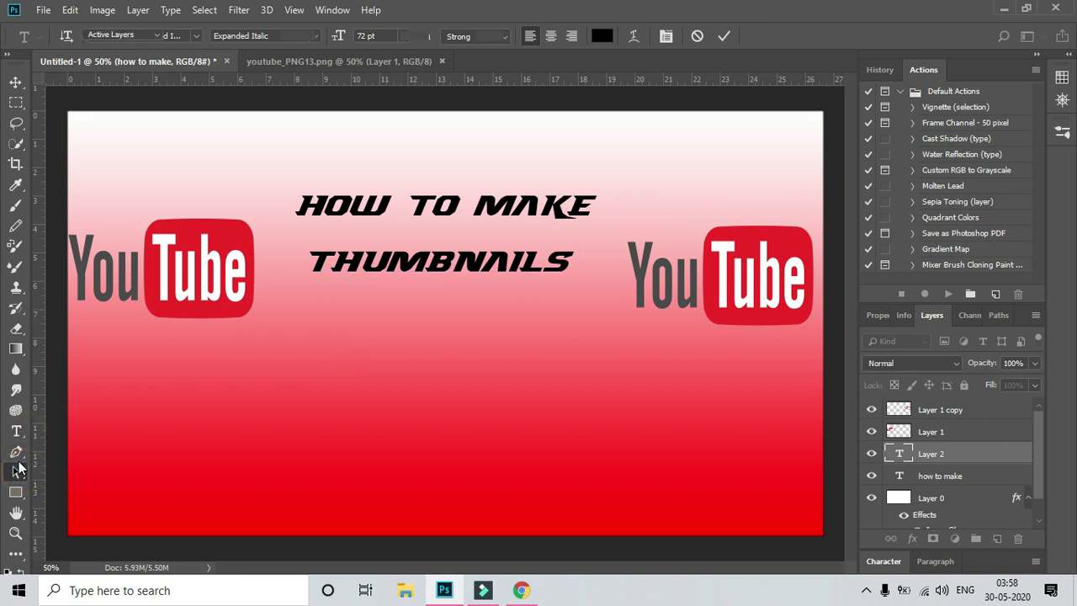
click(15, 430)
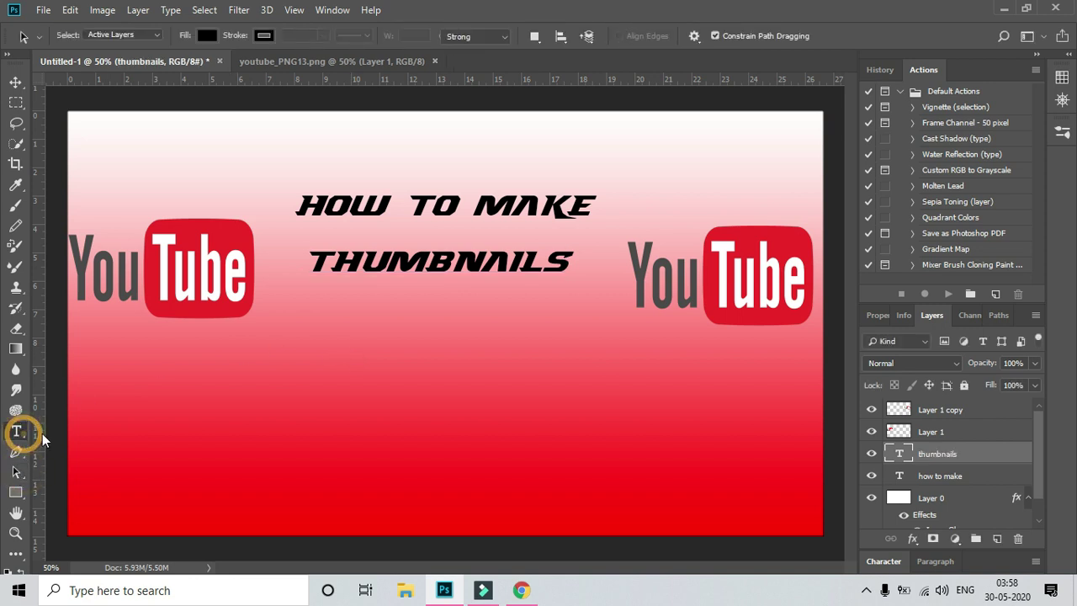
Add 'for youtube' below THUMBNAILS and shift it left to line up underneath
click(315, 321)
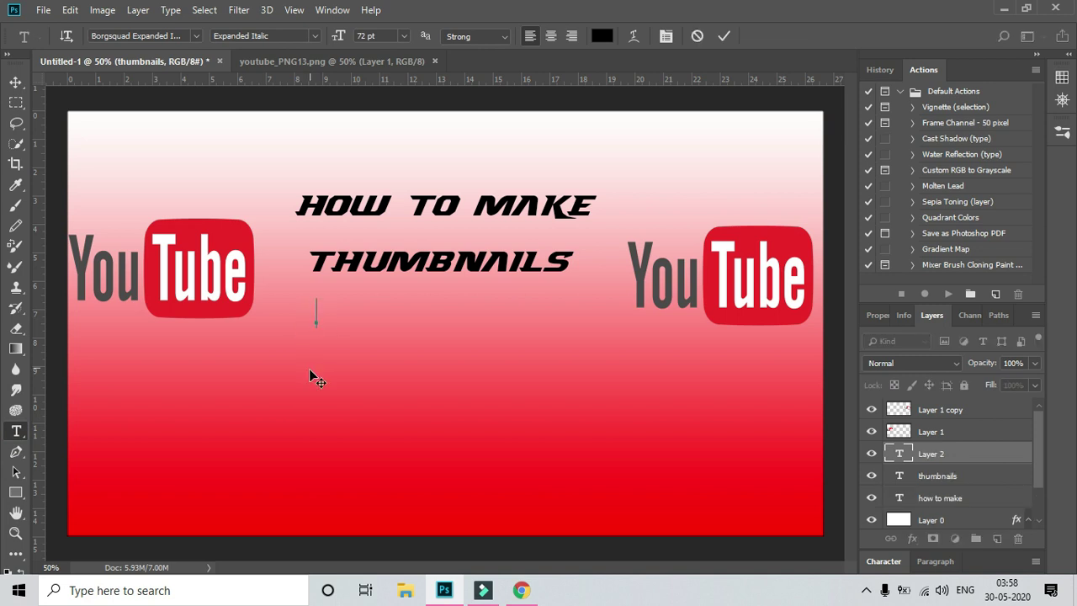
text(for )
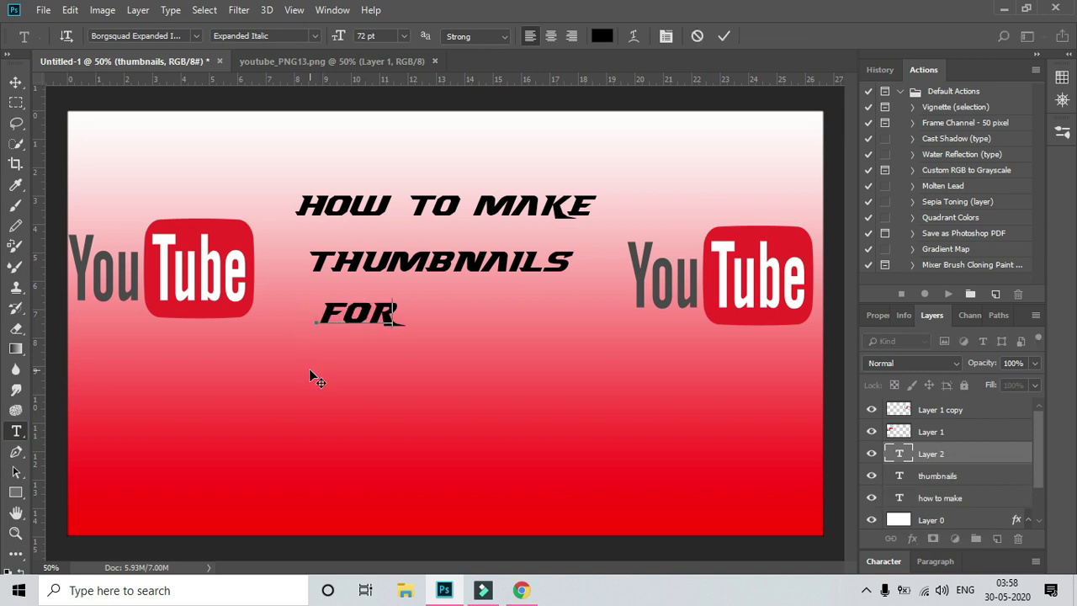
text(yo)
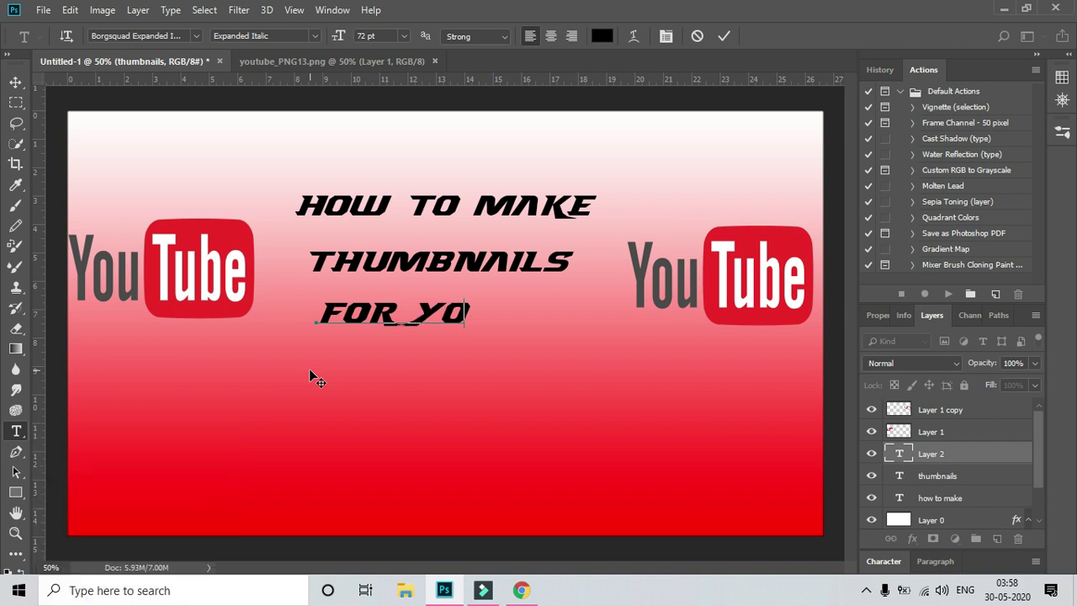
text(utub)
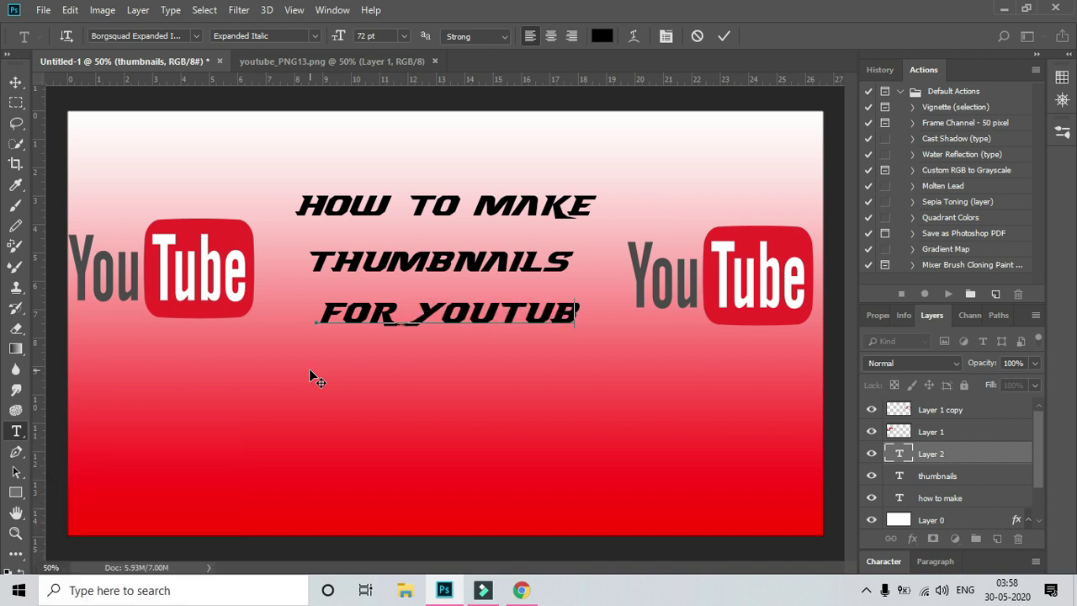
text(e)
click(15, 82)
drag(388, 320, 361, 328)
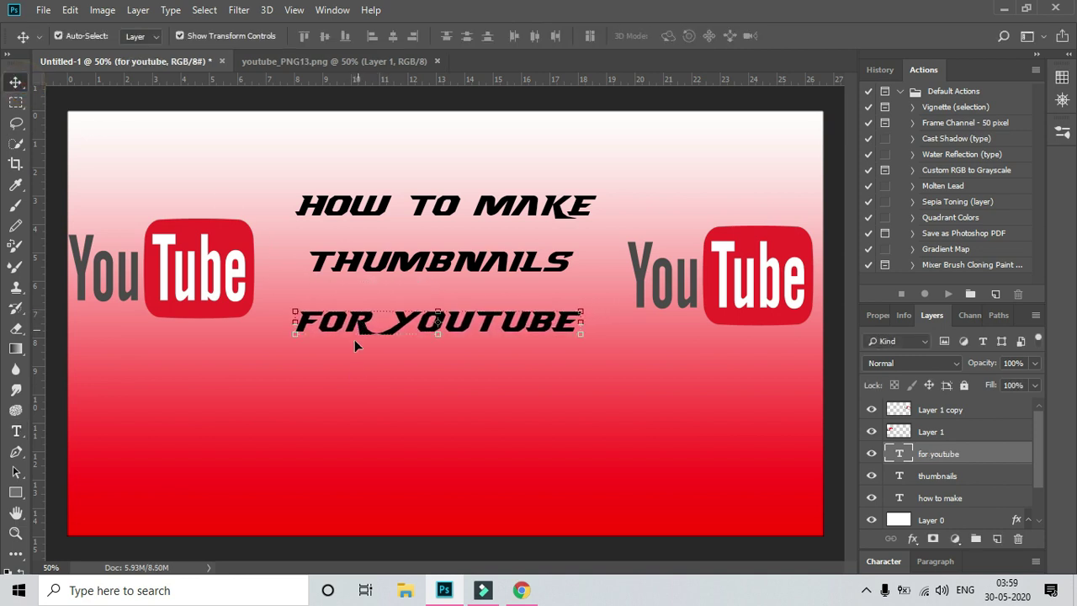
click(317, 382)
click(16, 430)
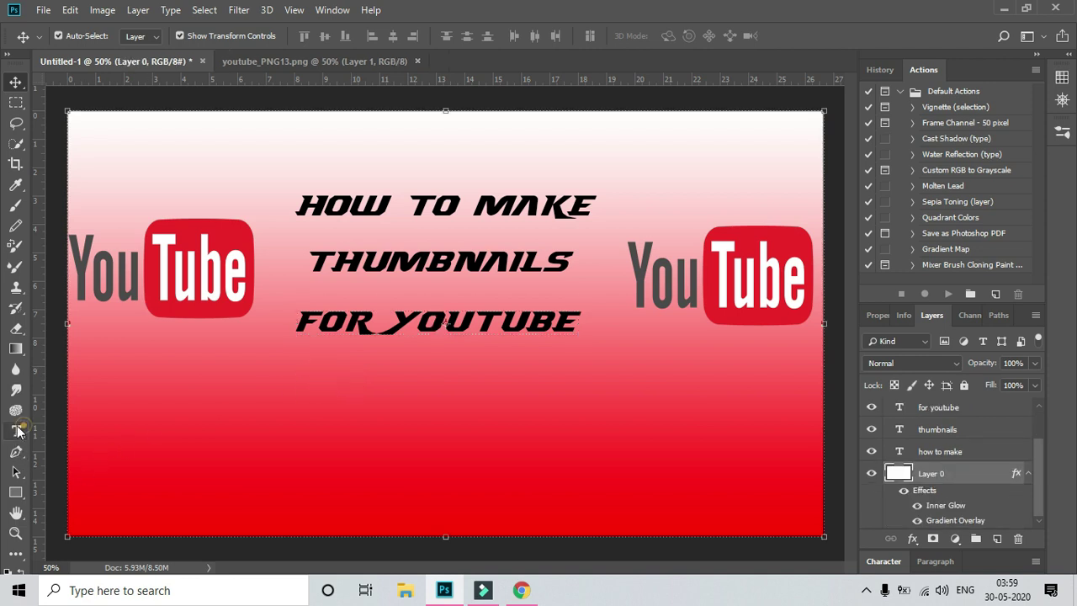
Type 'videos in hindi' and drag it into place just under FOR YOUTUBE
click(290, 385)
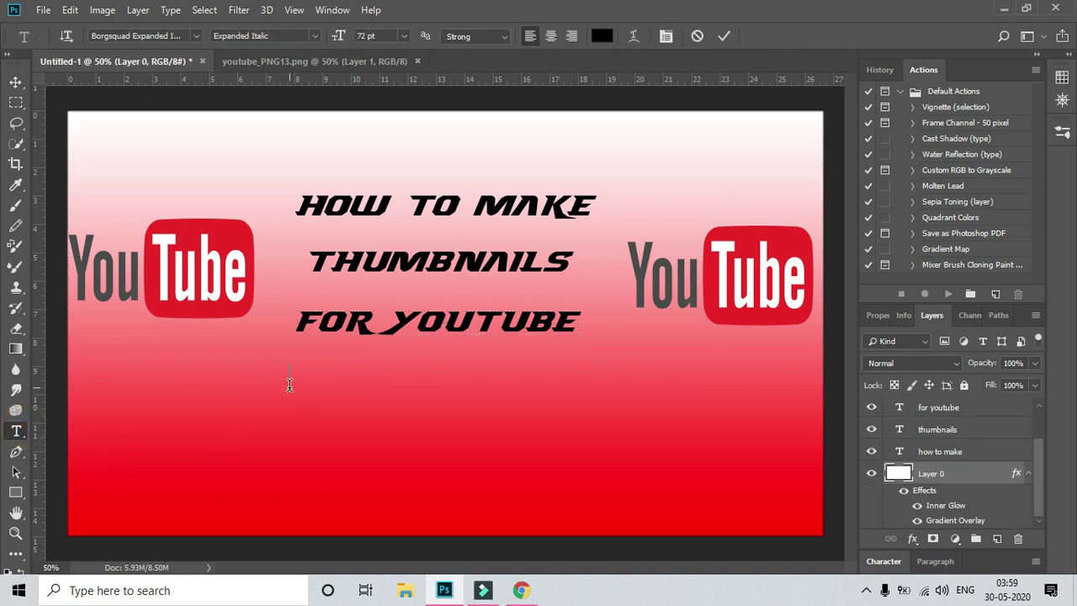
text(vi)
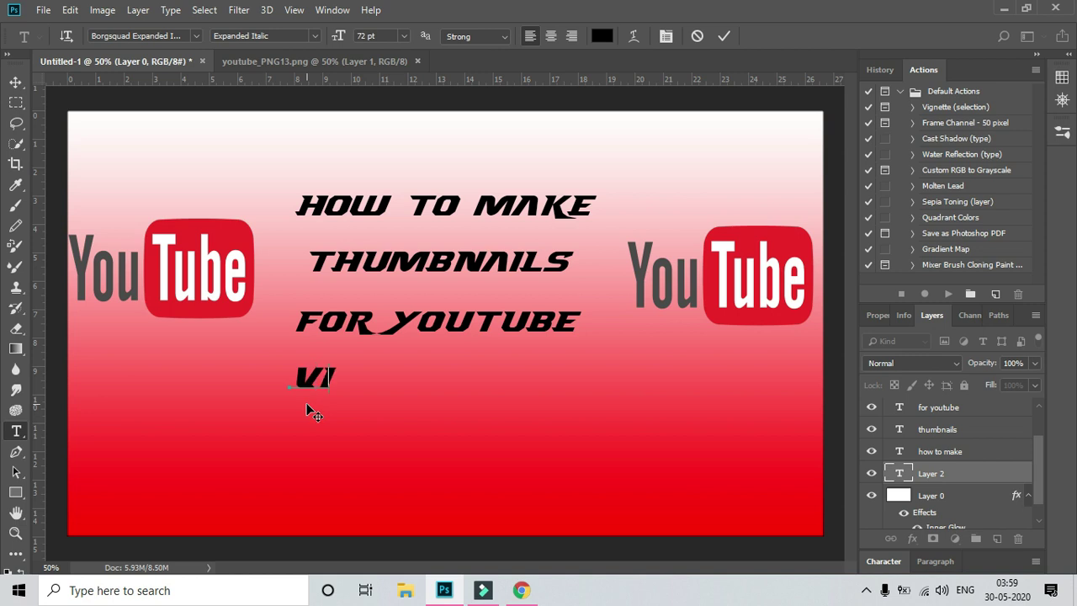
text(deos i)
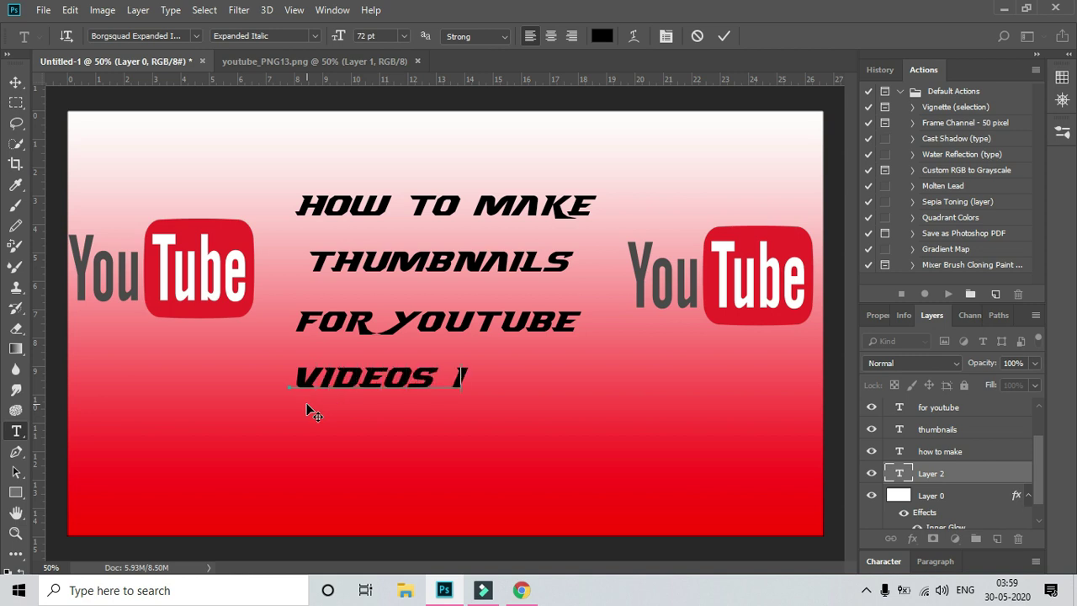
text(n hindi)
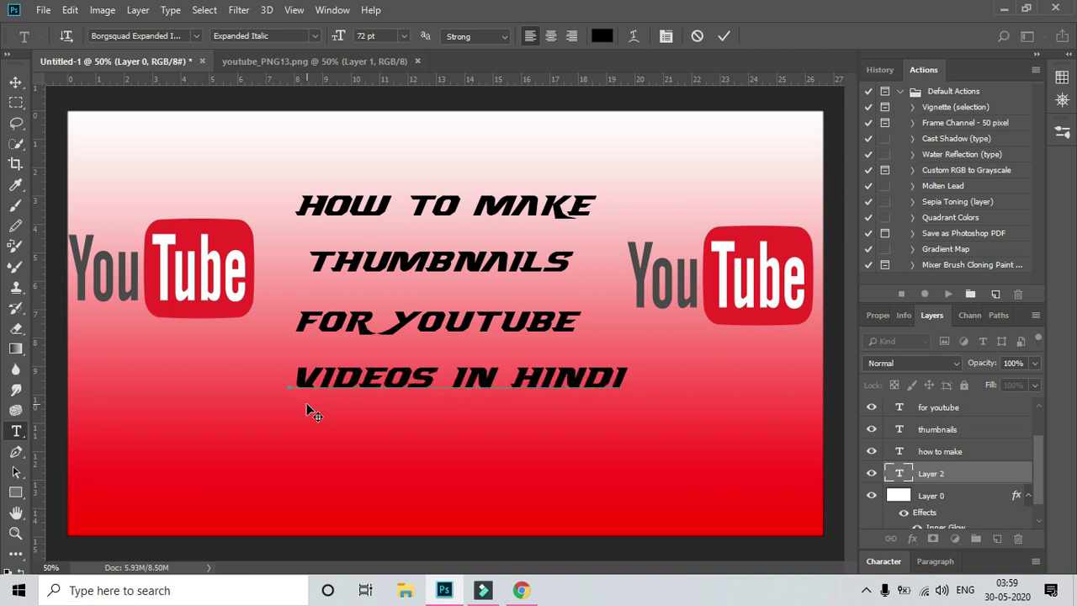
click(15, 82)
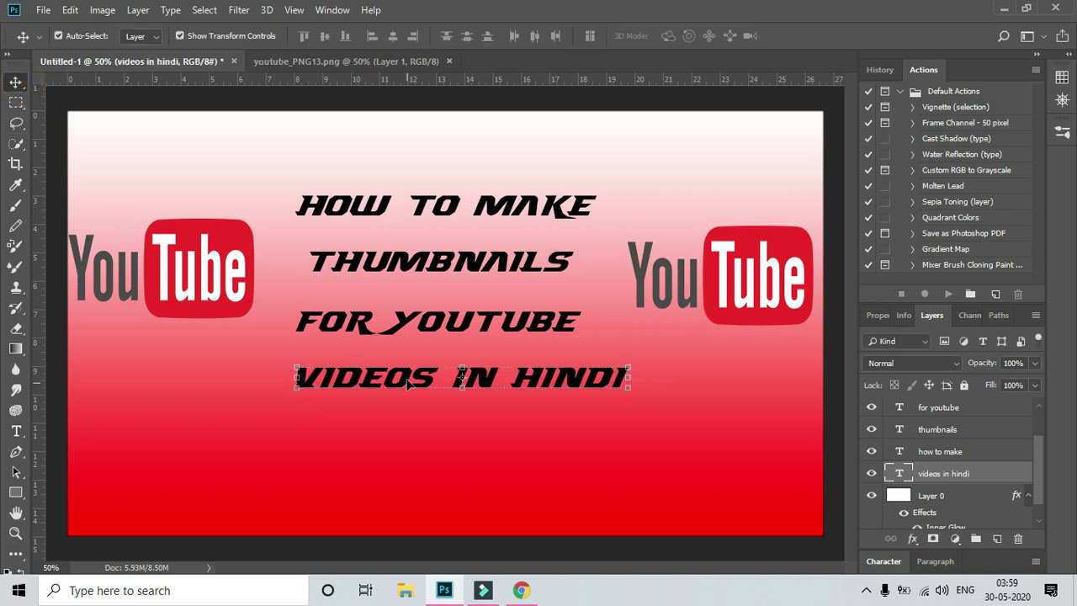
drag(402, 385, 370, 402)
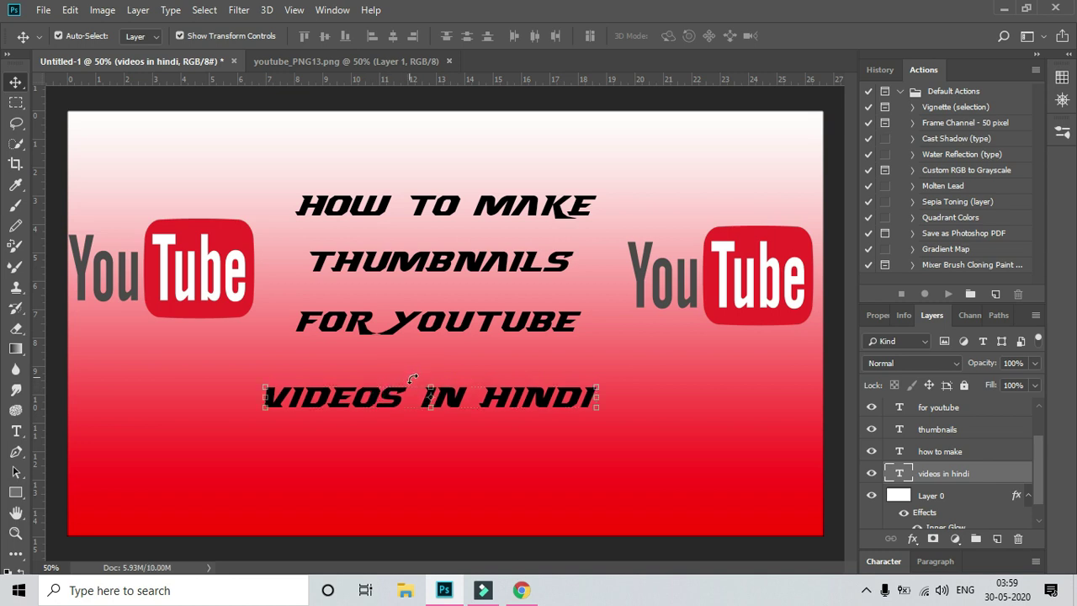
drag(450, 402, 457, 383)
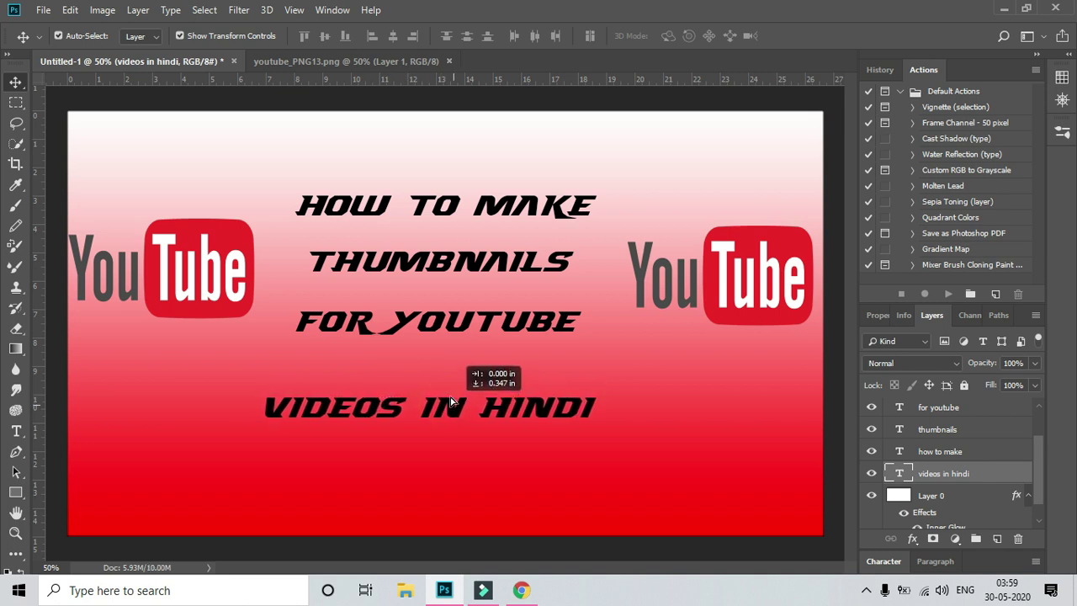
drag(456, 384, 456, 384)
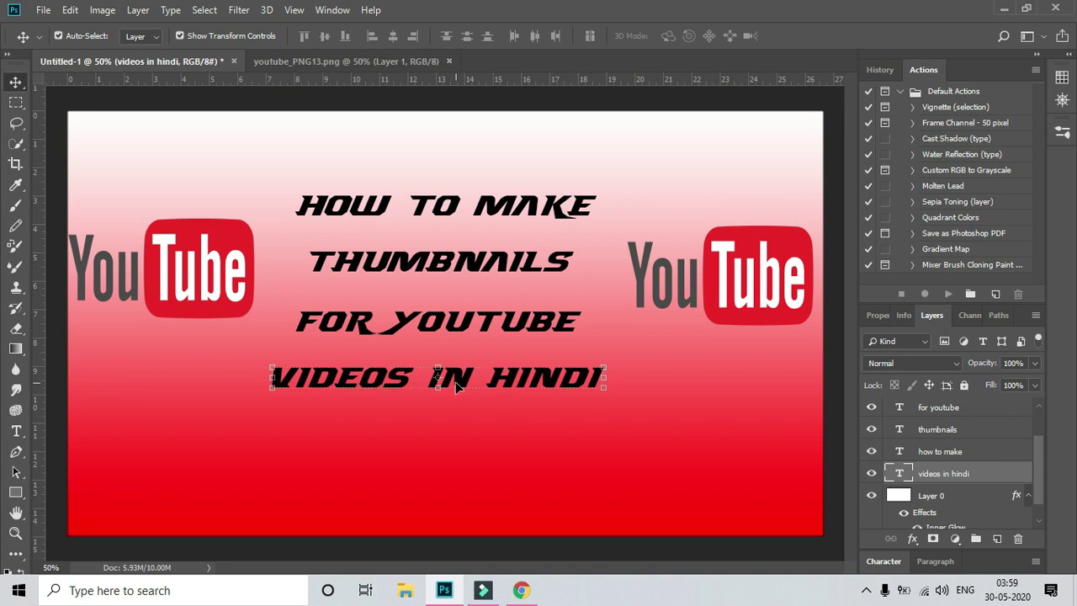
click(426, 433)
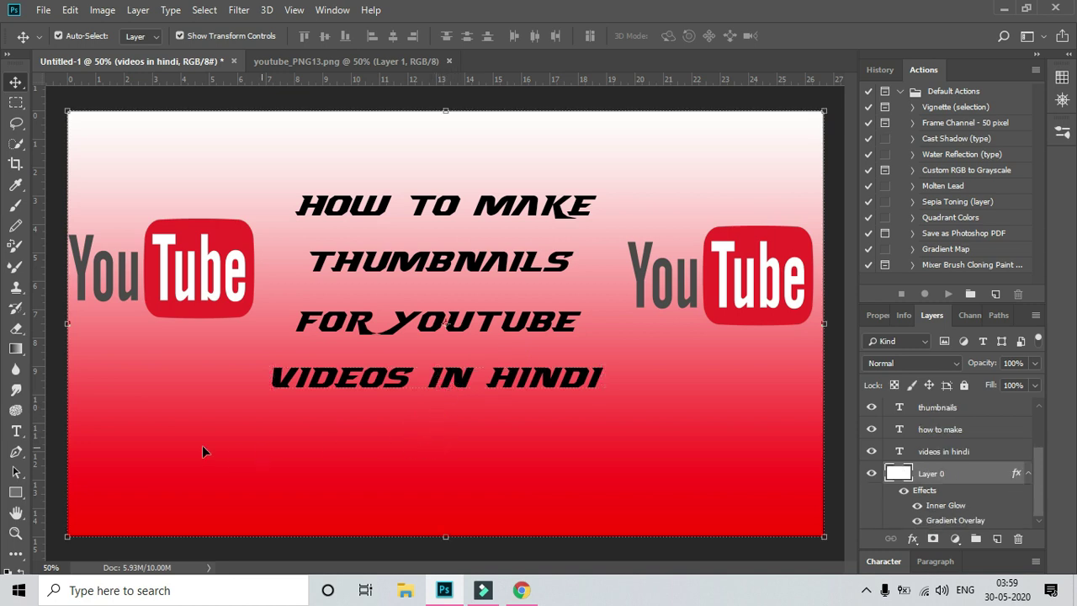
Select the thumbnails text layer and highlight its THUMBNAILS text
click(16, 471)
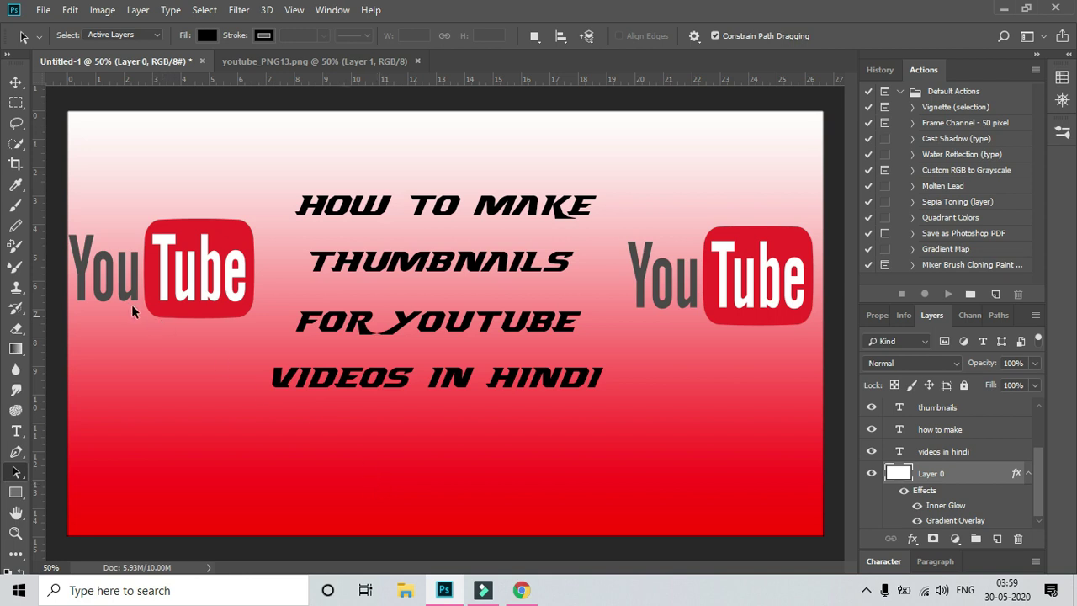
click(926, 409)
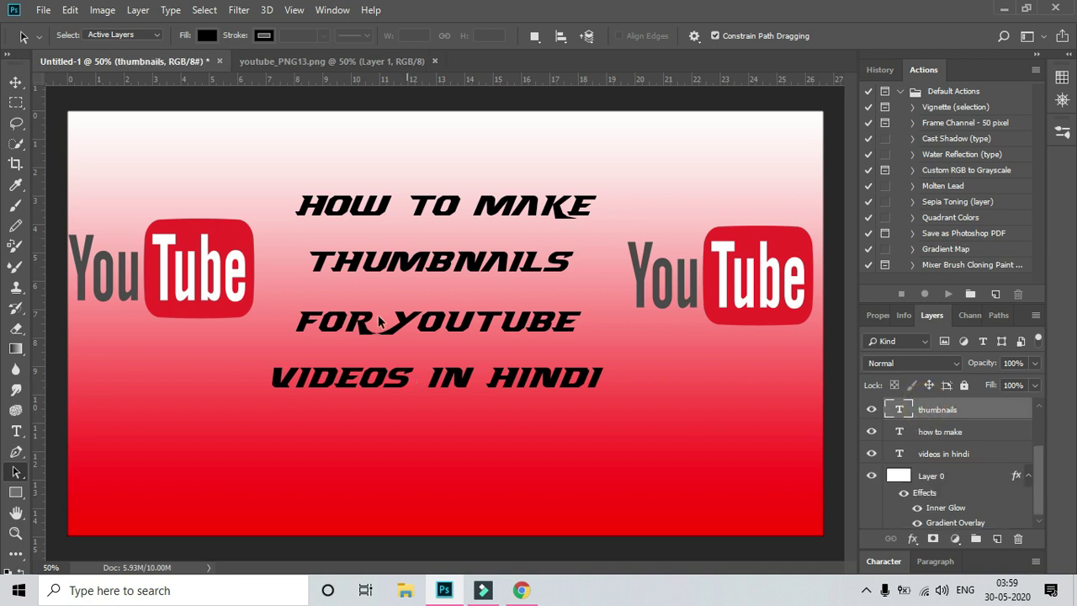
click(16, 431)
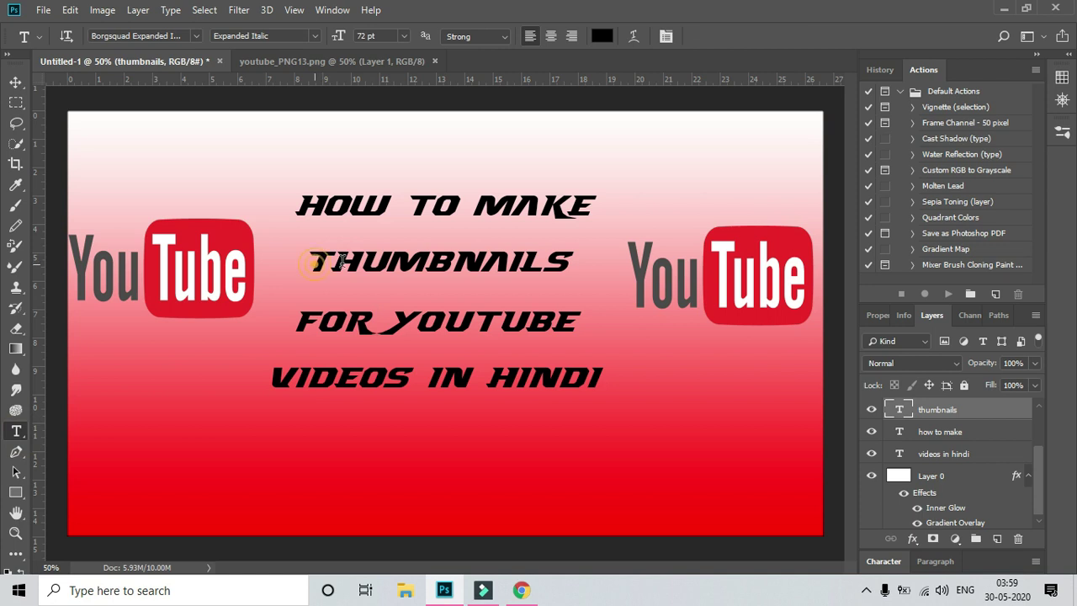
drag(313, 260, 569, 262)
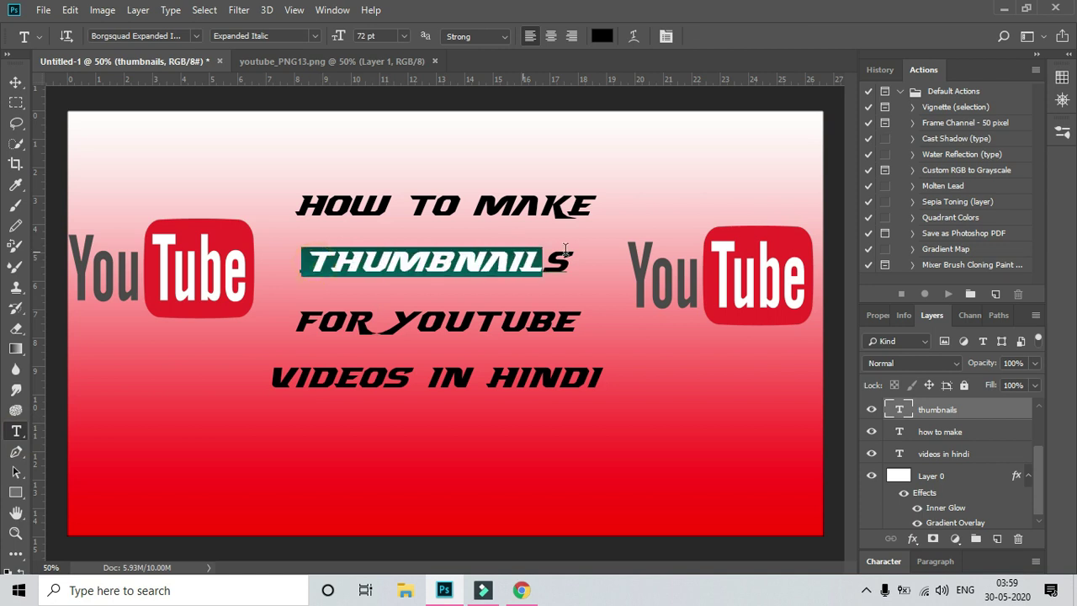
click(15, 83)
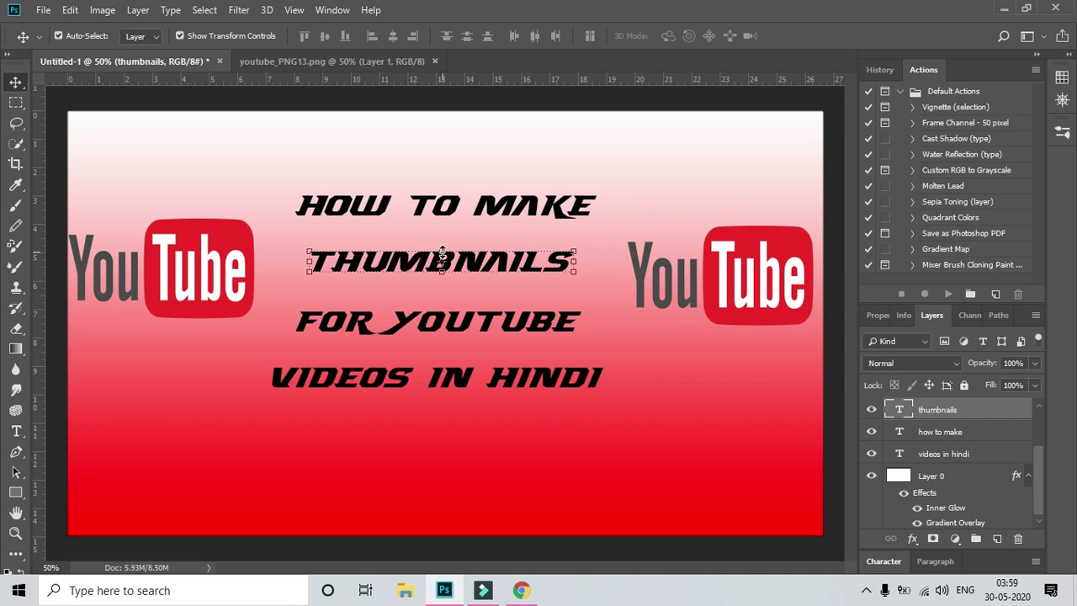
Stretch THUMBNAILS with Free Transform to fill the space between the logos
key(ctrl+t)
drag(438, 250, 438, 233)
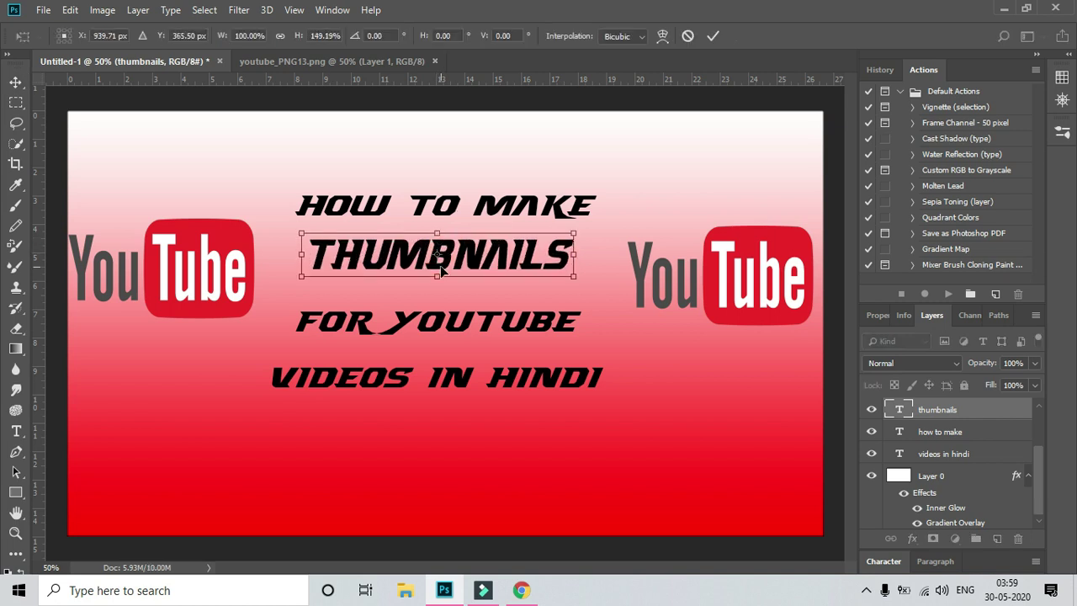
drag(436, 278, 437, 303)
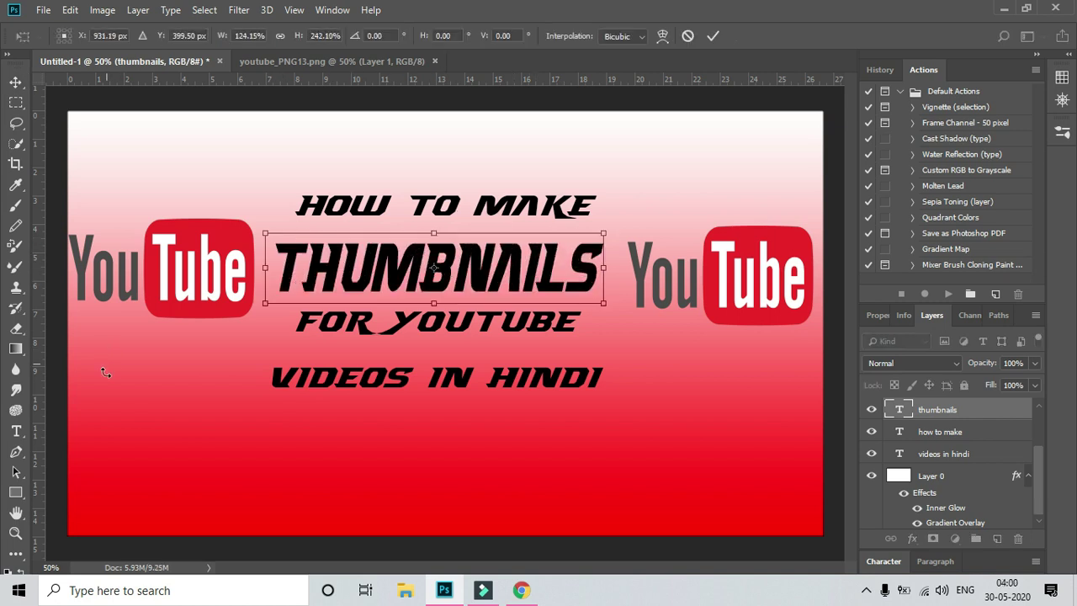
click(16, 431)
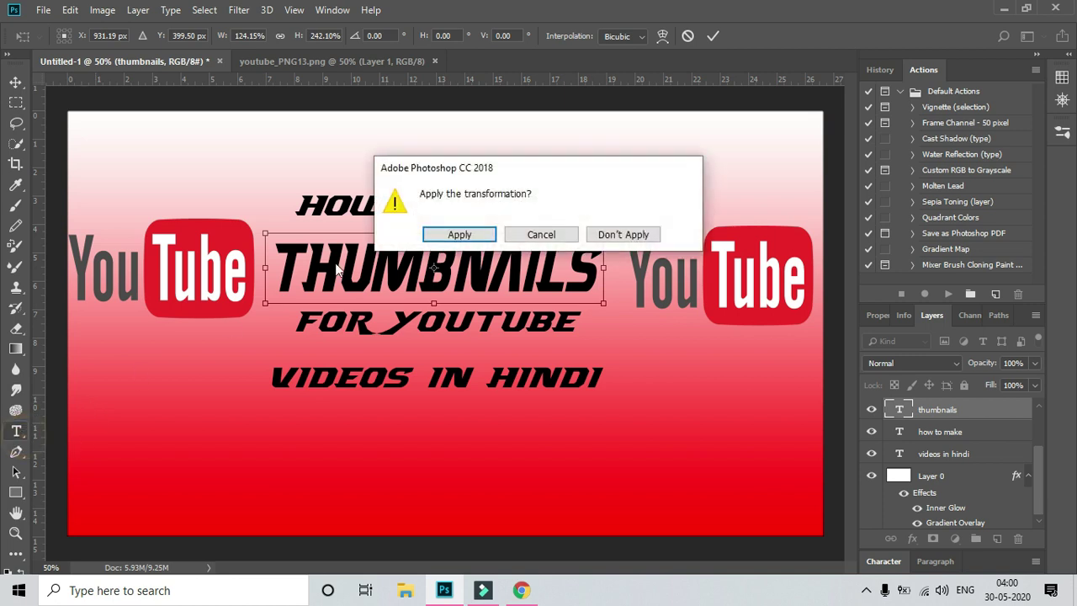
click(459, 233)
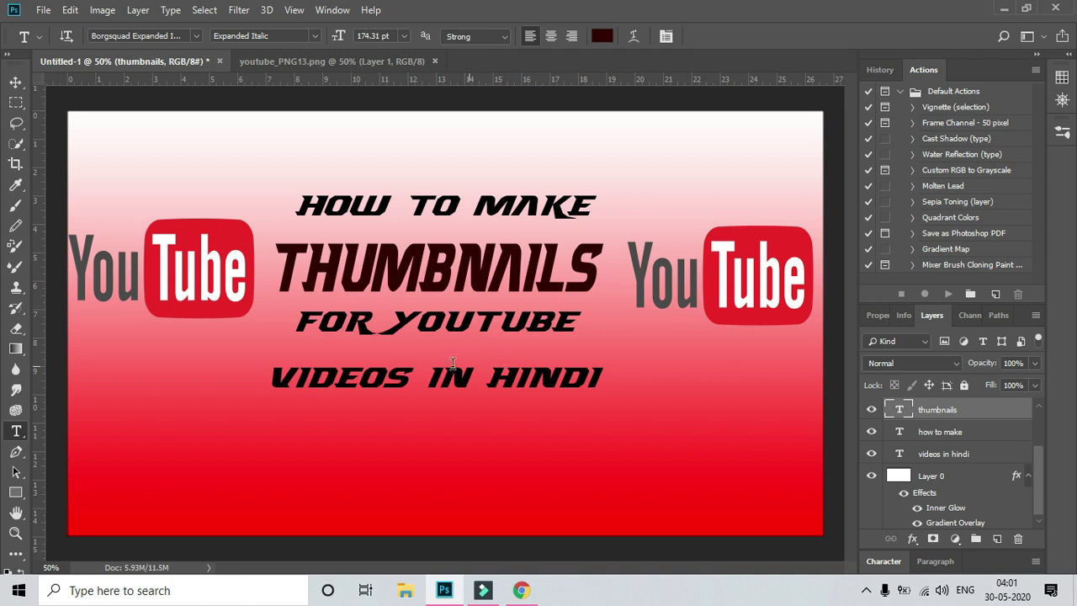
click(939, 454)
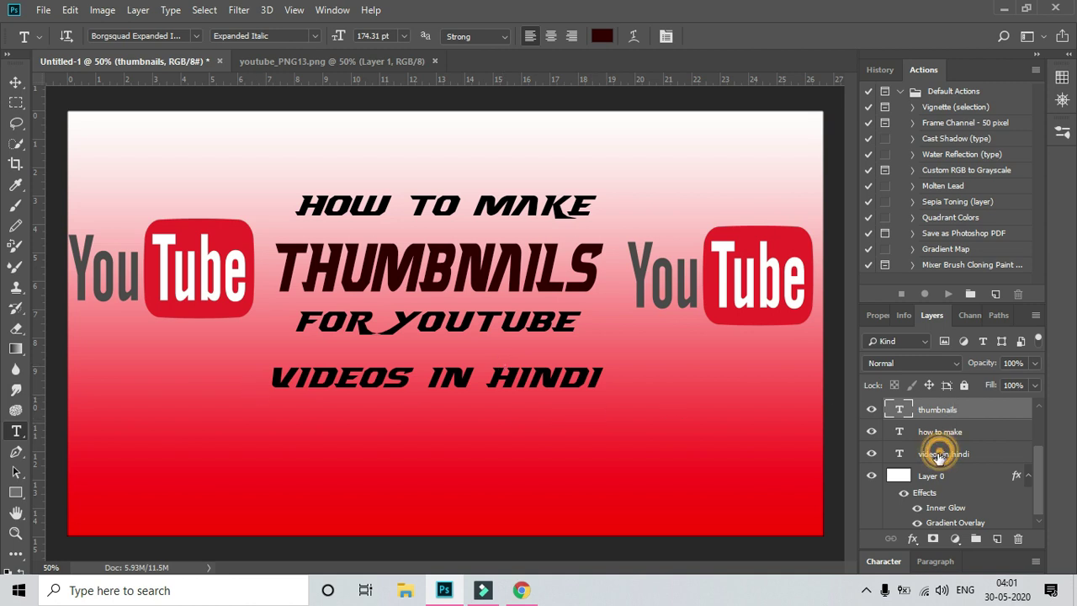
Move VIDEOS IN HINDI further down and raise HOW TO MAKE above the title
click(16, 82)
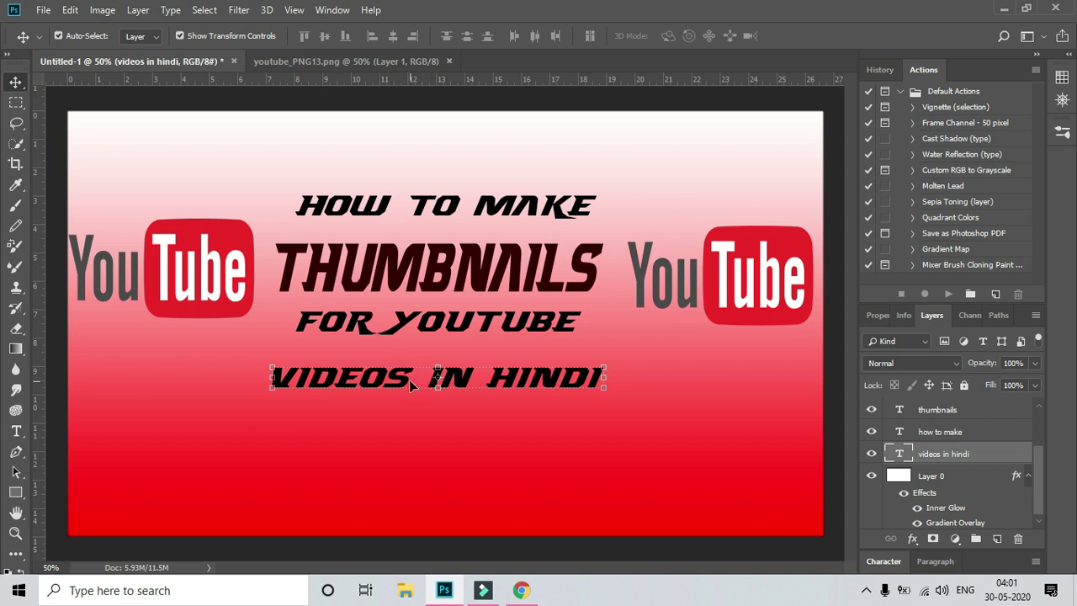
drag(402, 380, 401, 442)
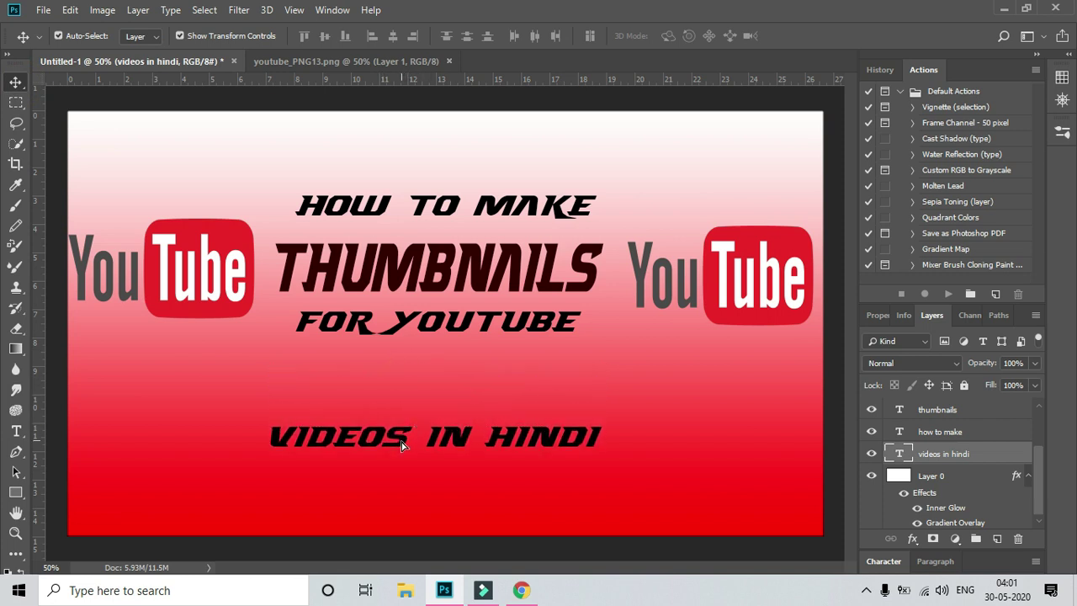
click(935, 433)
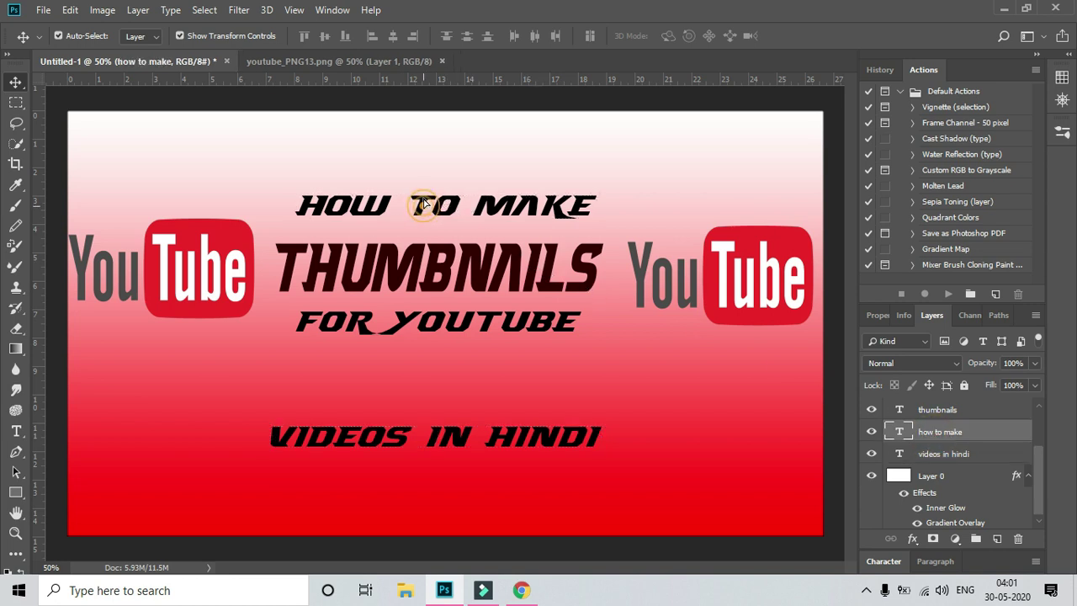
drag(425, 208, 425, 185)
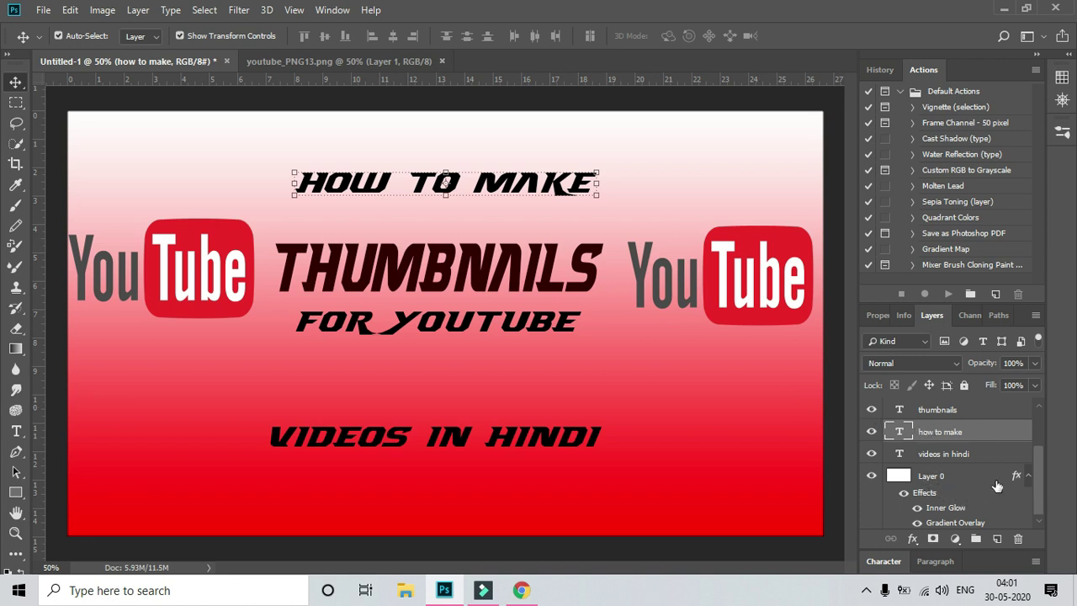
click(1036, 407)
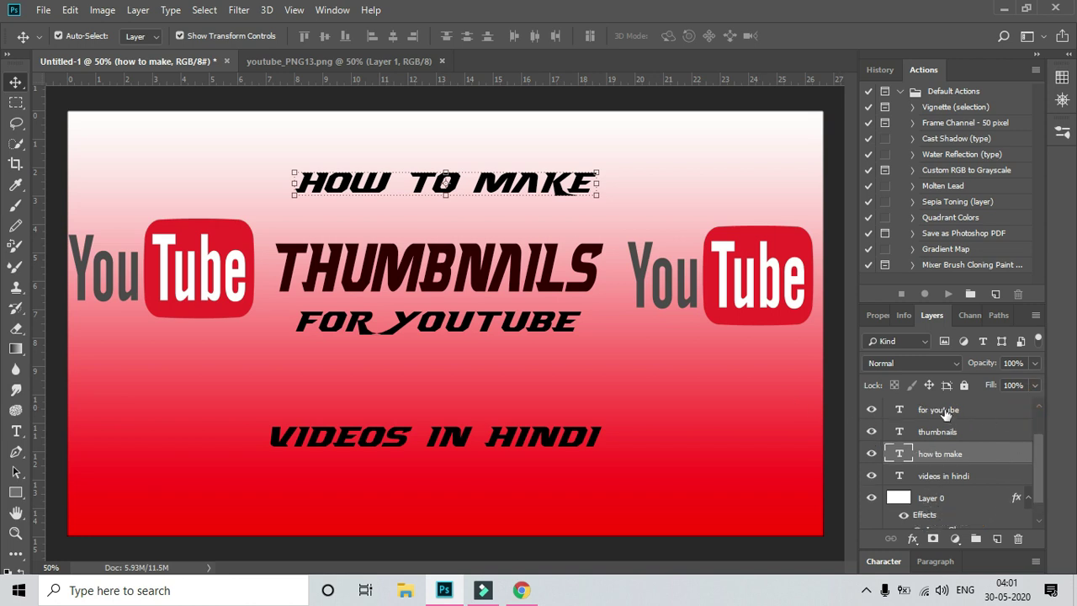
Lower FOR YOUTUBE below THUMBNAILS and nudge VIDEOS IN HINDI slightly down-left
click(944, 413)
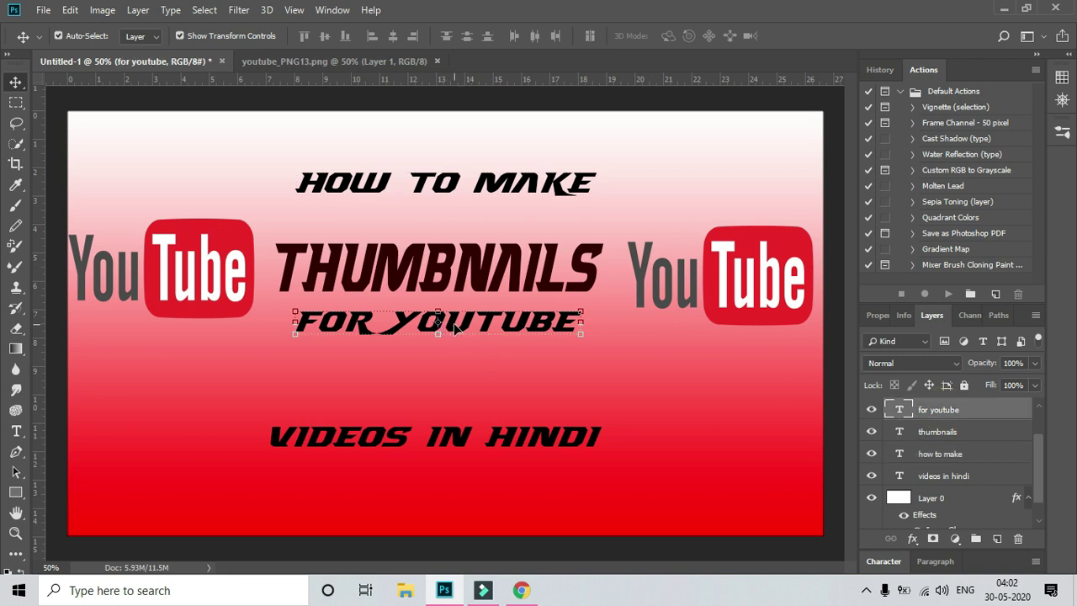
drag(452, 329, 443, 361)
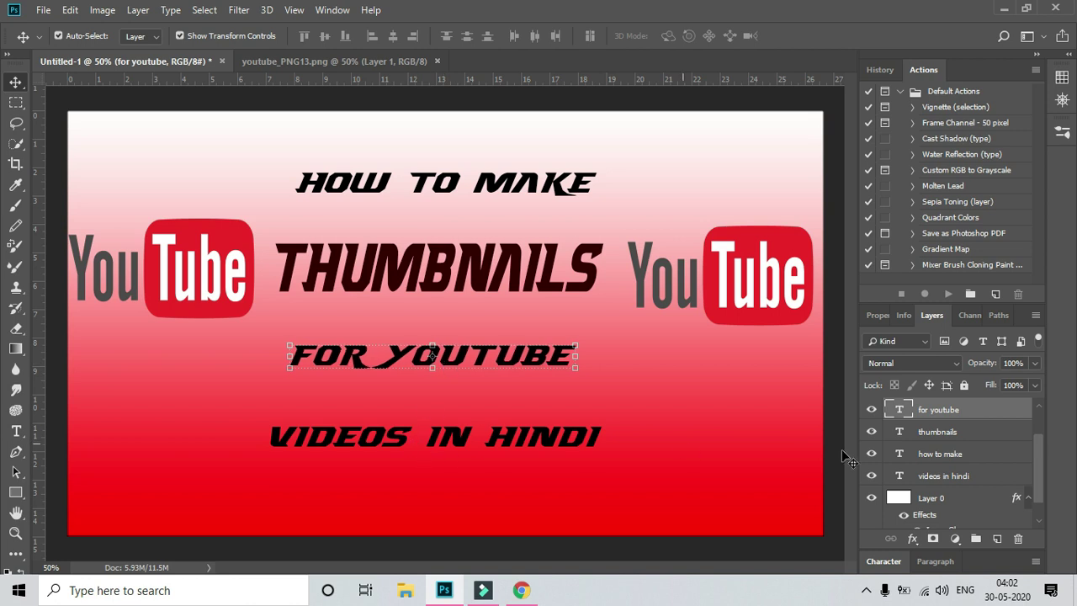
click(377, 439)
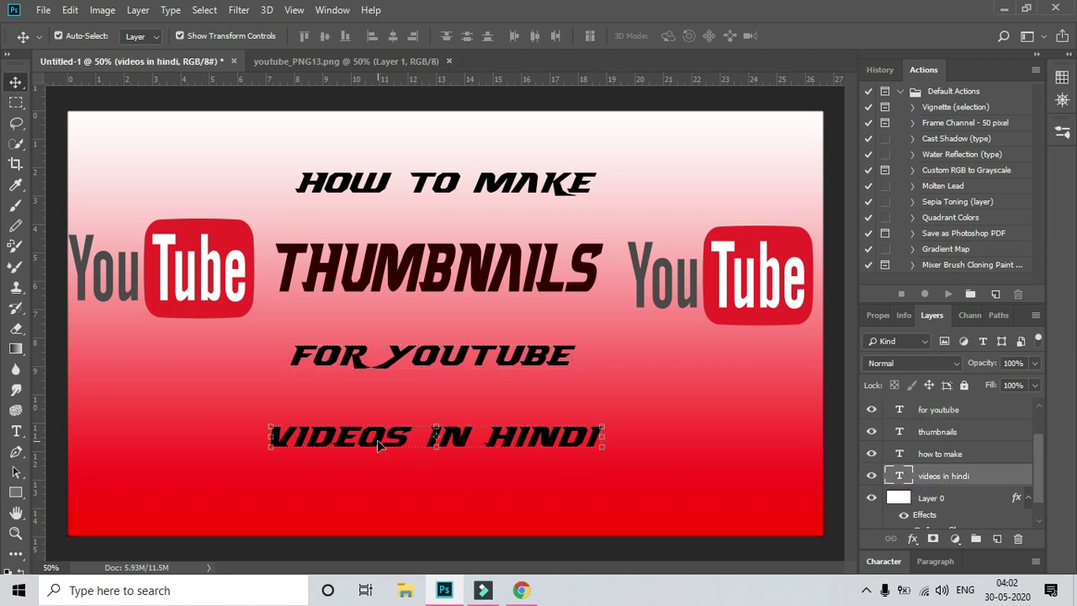
drag(376, 440, 371, 443)
click(376, 463)
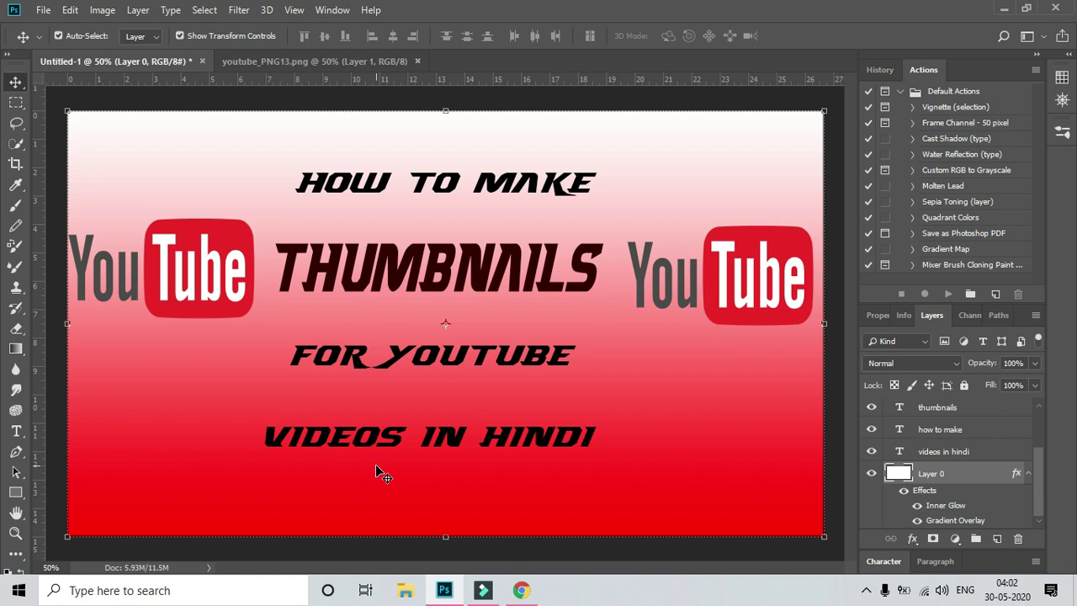
key(ctrl+s)
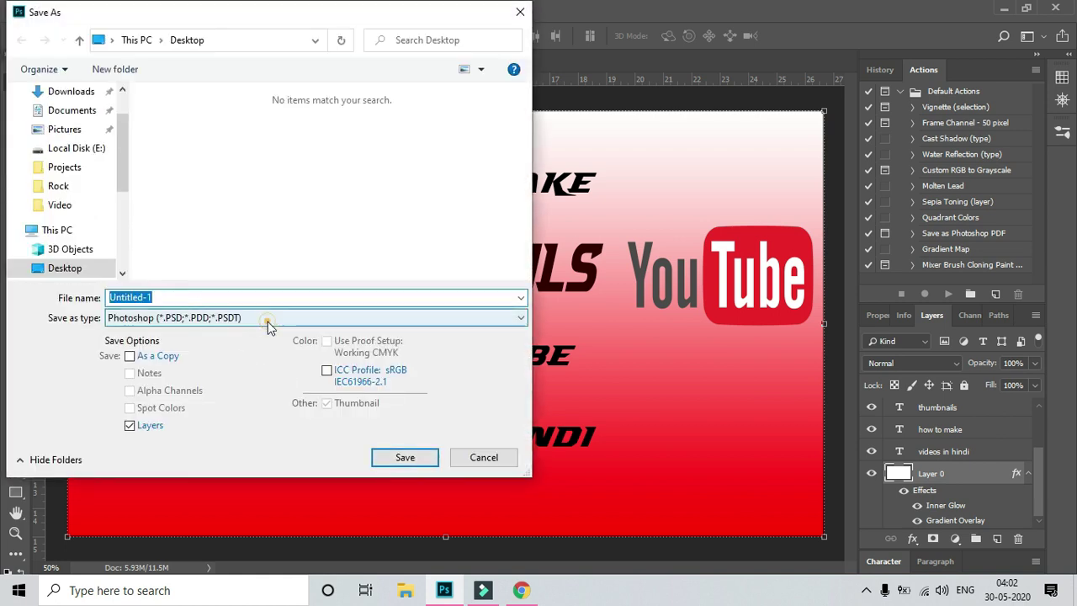
Save the thumbnail to the Desktop as JPEG Untitled-1 at maximum quality 12
click(267, 320)
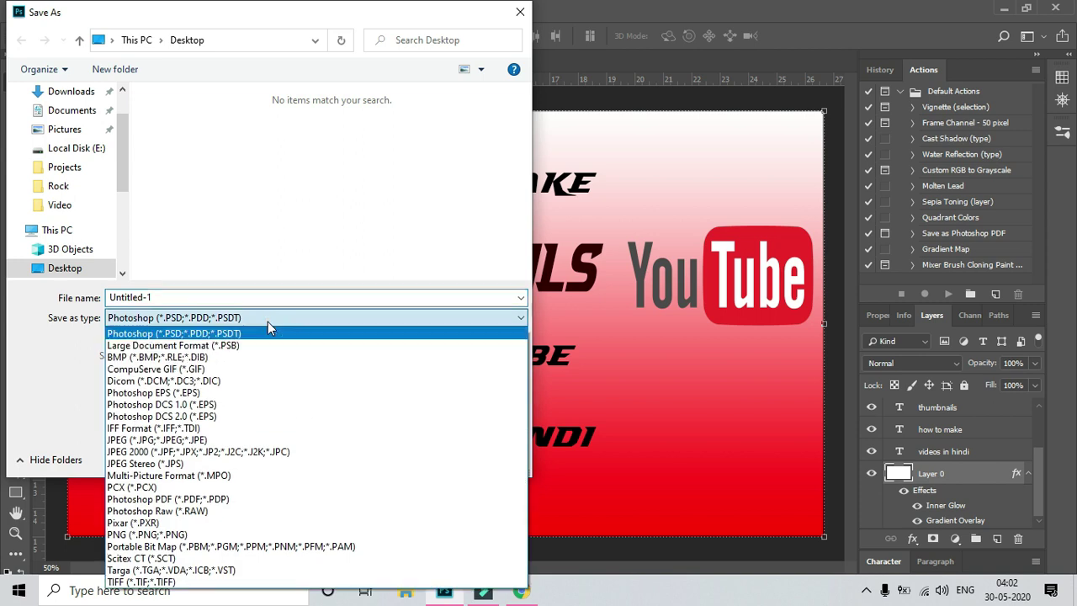
click(165, 441)
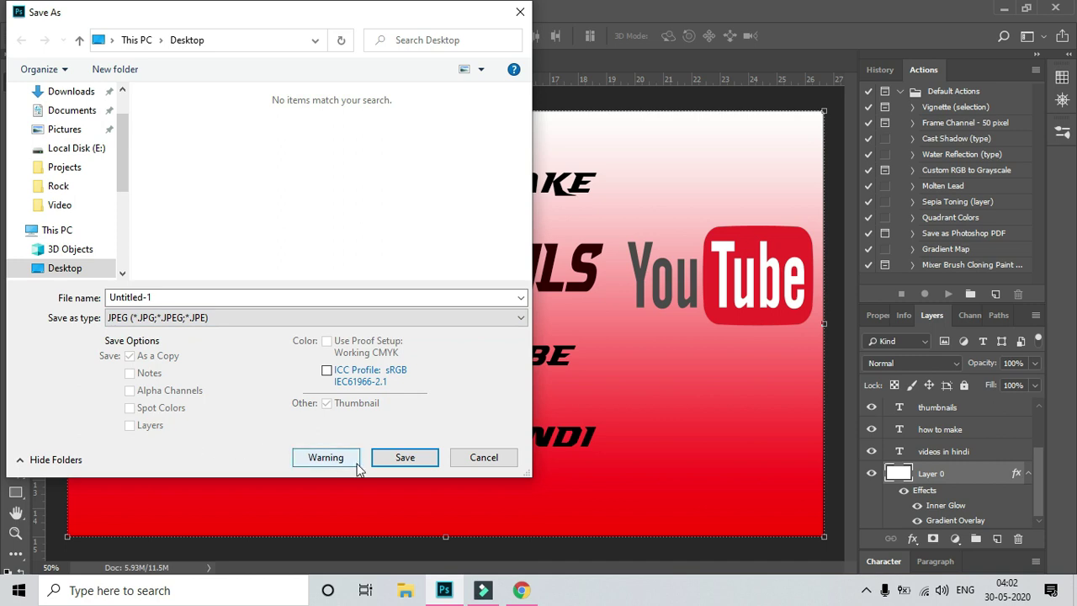
click(401, 461)
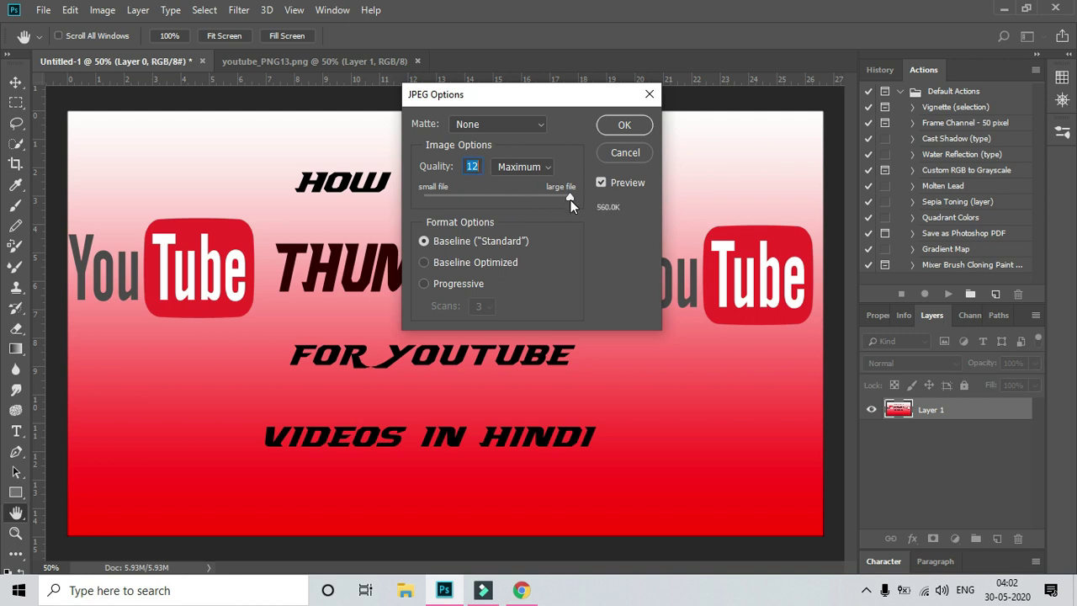
click(622, 126)
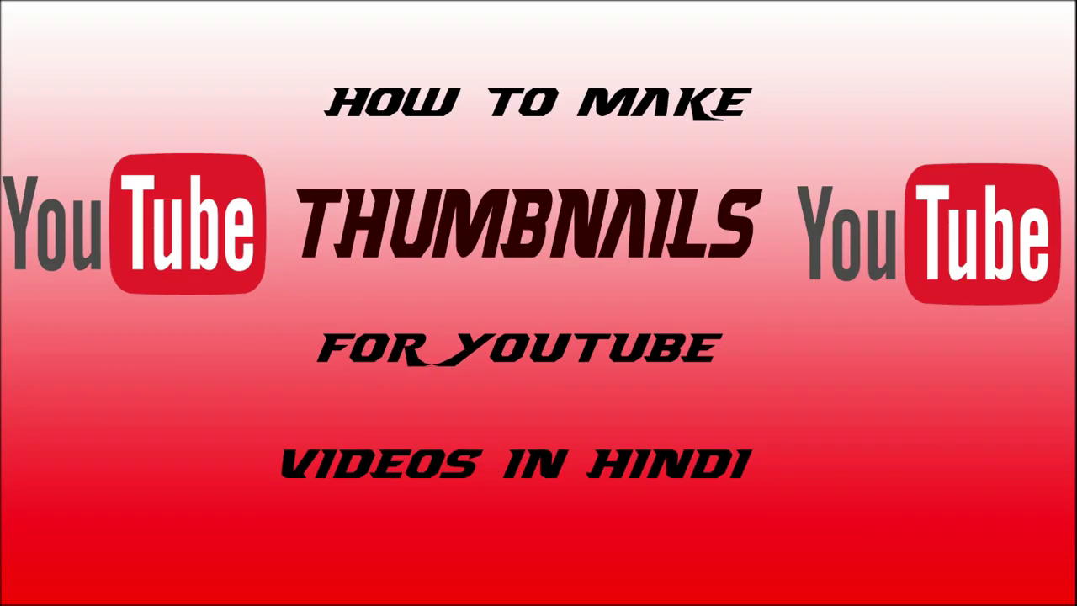
View the saved Untitled-1.jpg at full size in FastStone Image Viewer
click(296, 428)
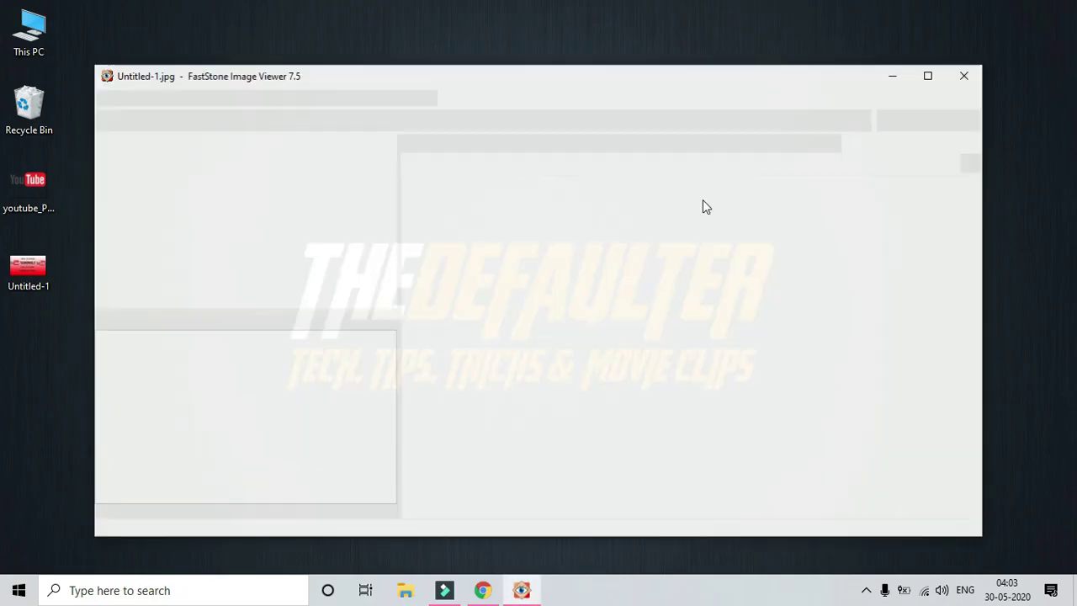